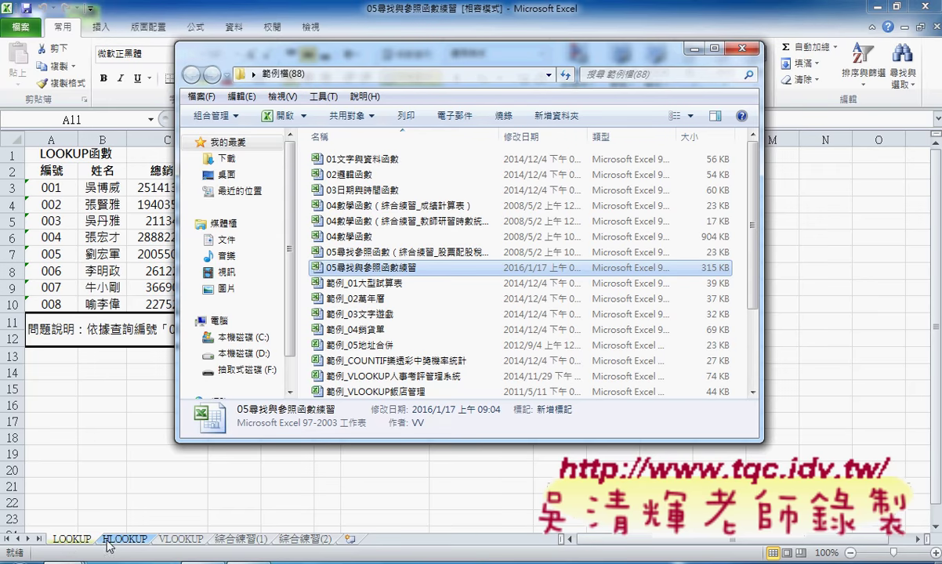
Bring the Excel workbook back to the front, showing the LOOKUP sheet's sales table
left_click(74, 516)
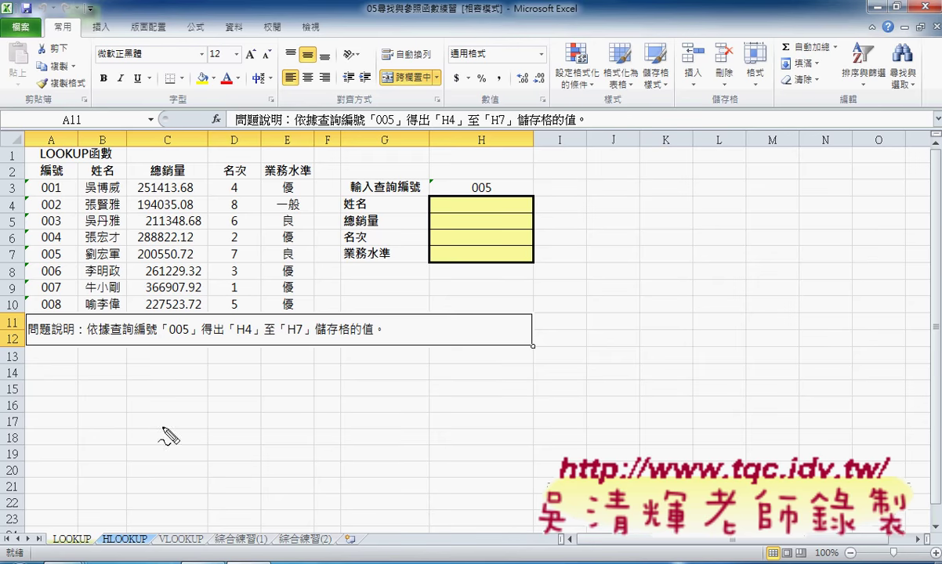
left_click_drag(97, 525, 101, 541)
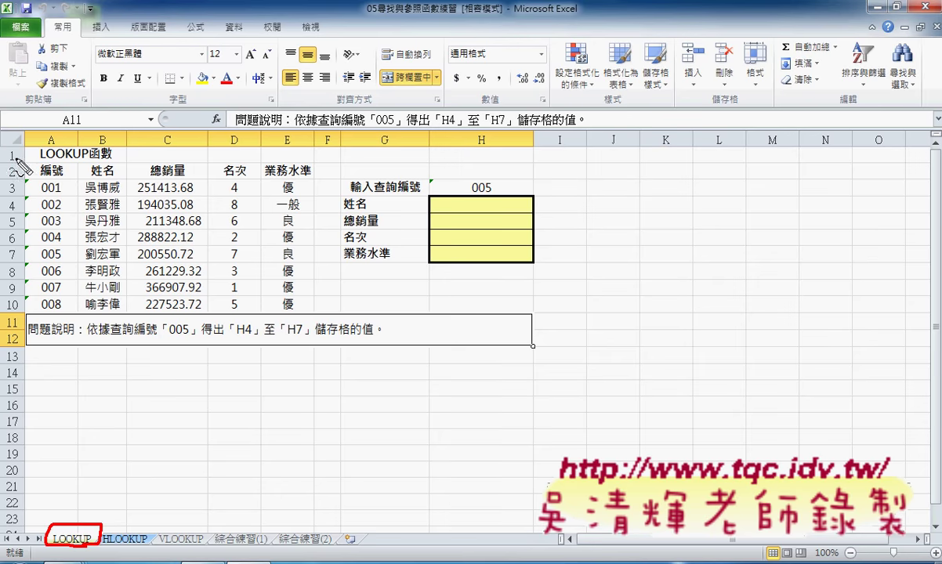
left_click_drag(16, 157, 28, 310)
mouse_move(36, 166)
left_mouse_down()
mouse_move(292, 163)
mouse_move(307, 314)
left_mouse_up()
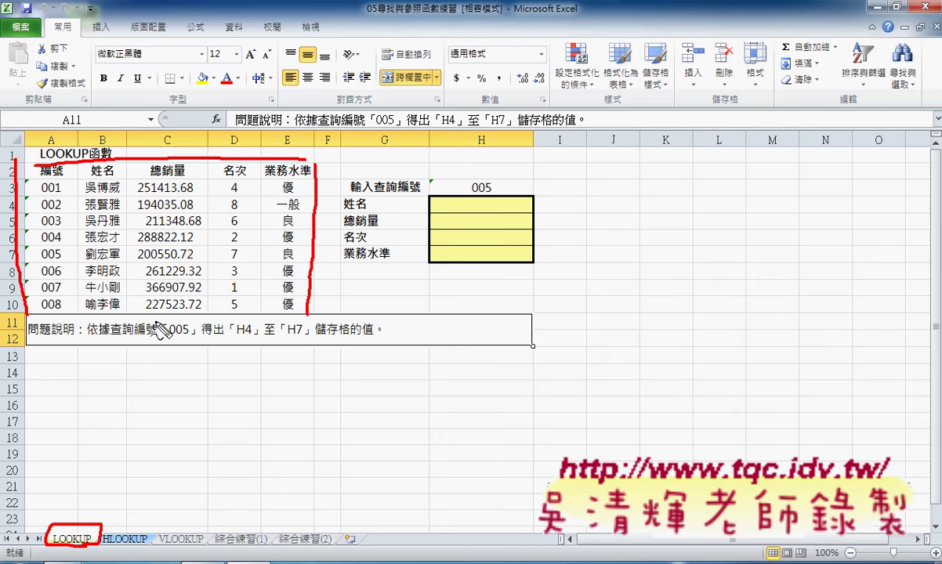
left_click_drag(27, 314, 292, 310)
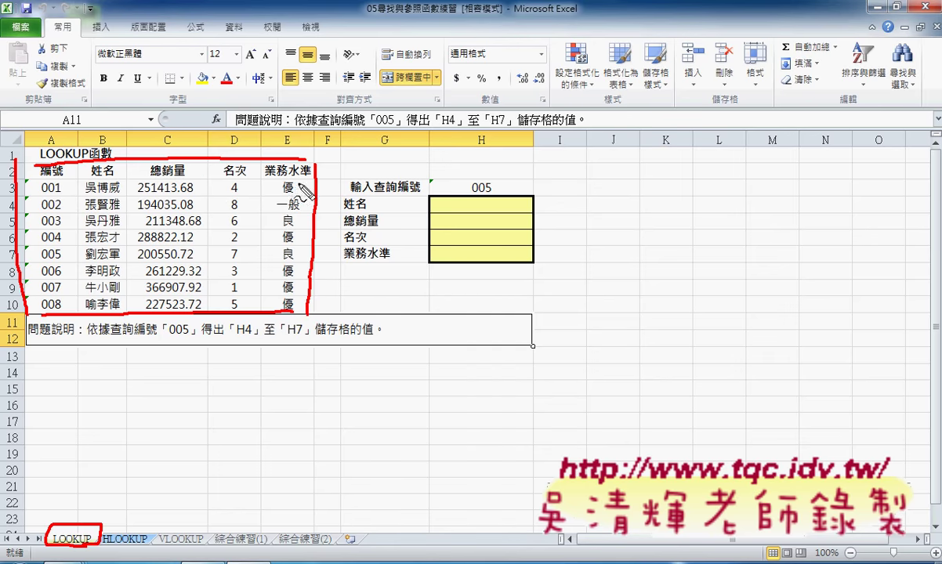
mouse_move(501, 195)
left_mouse_down()
mouse_move(463, 183)
mouse_move(470, 196)
left_mouse_up()
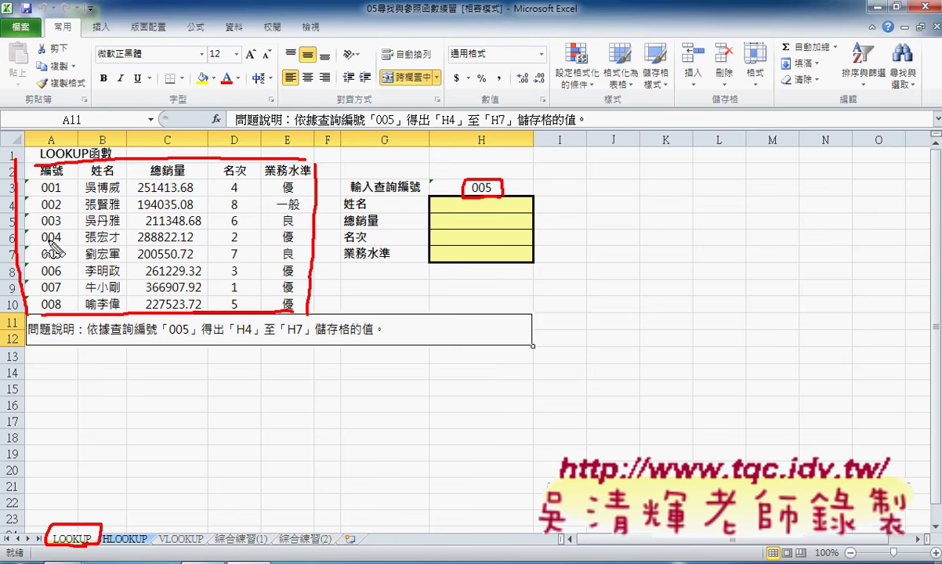
left_click_drag(60, 247, 61, 260)
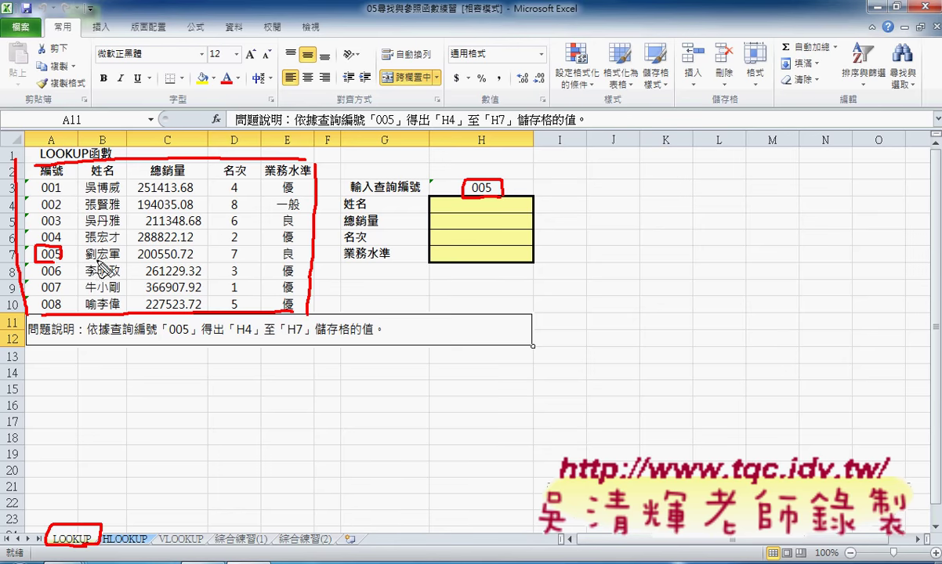
left_click_drag(107, 259, 94, 257)
mouse_move(459, 203)
left_mouse_down()
mouse_move(498, 209)
mouse_move(461, 198)
left_mouse_up()
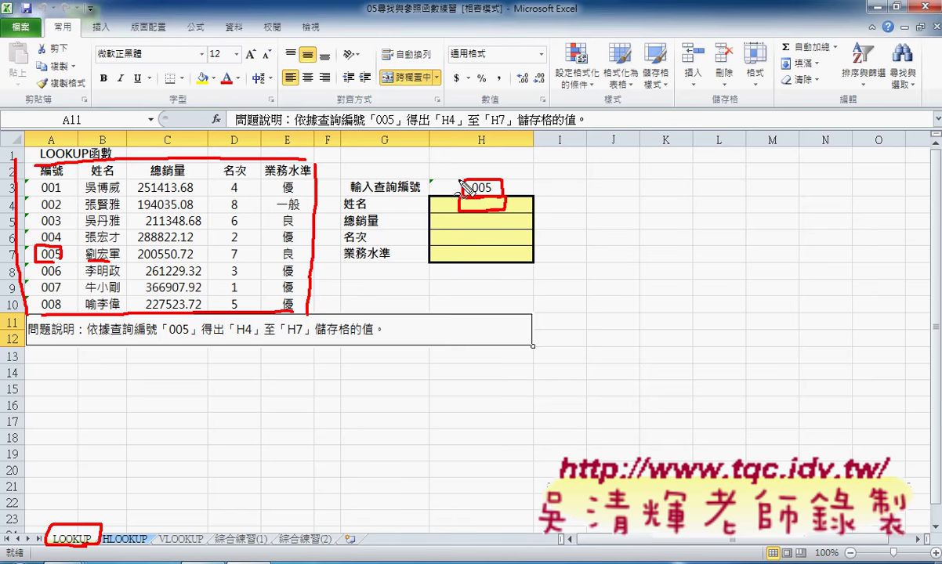
left_click_drag(332, 121, 339, 388)
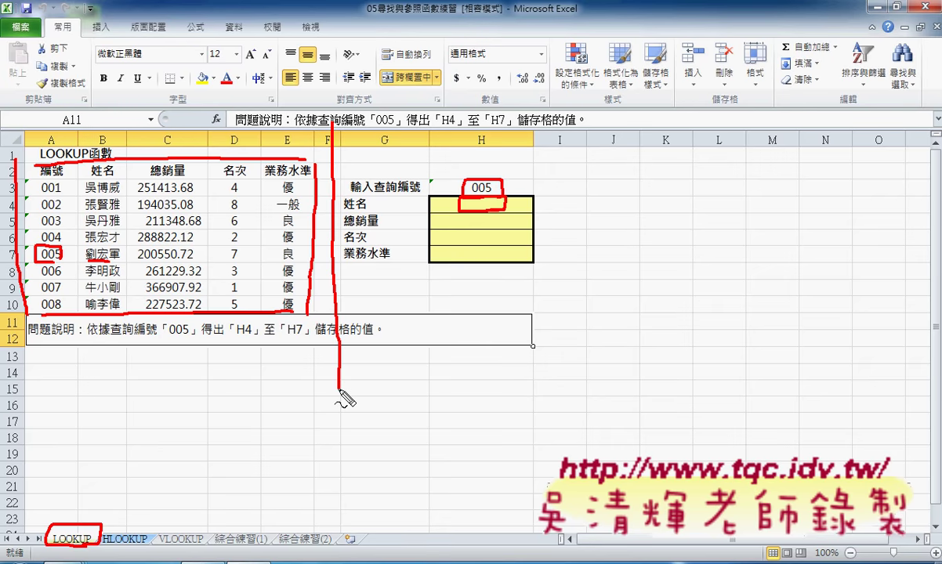
key("Escape")
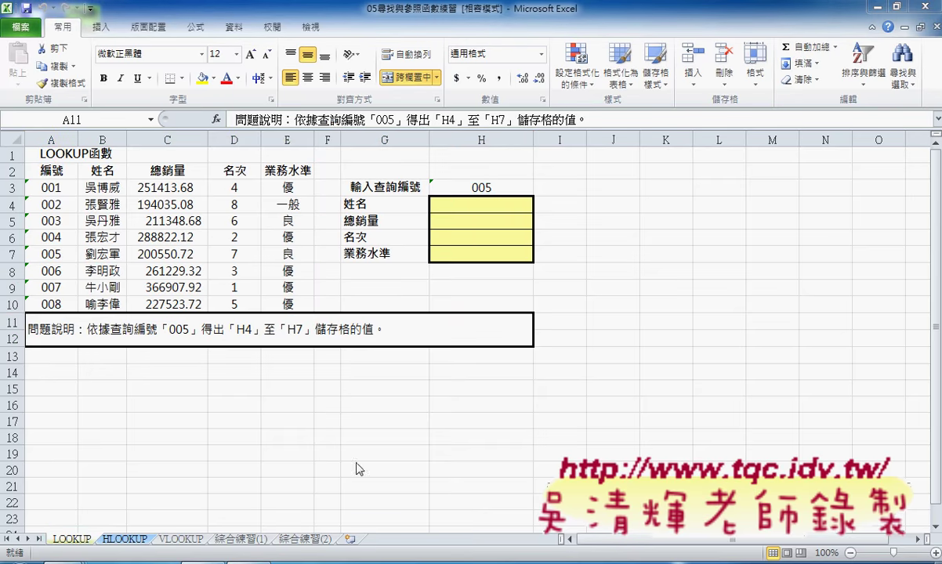
Insert a new worksheet, move it to the front and name it 查詢介面
left_click(349, 540)
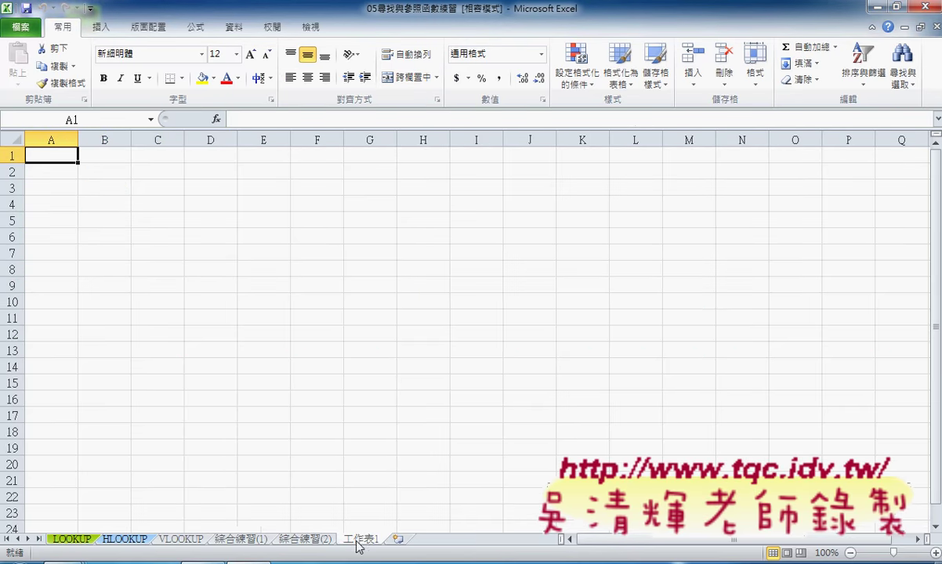
left_click_drag(354, 539, 67, 540)
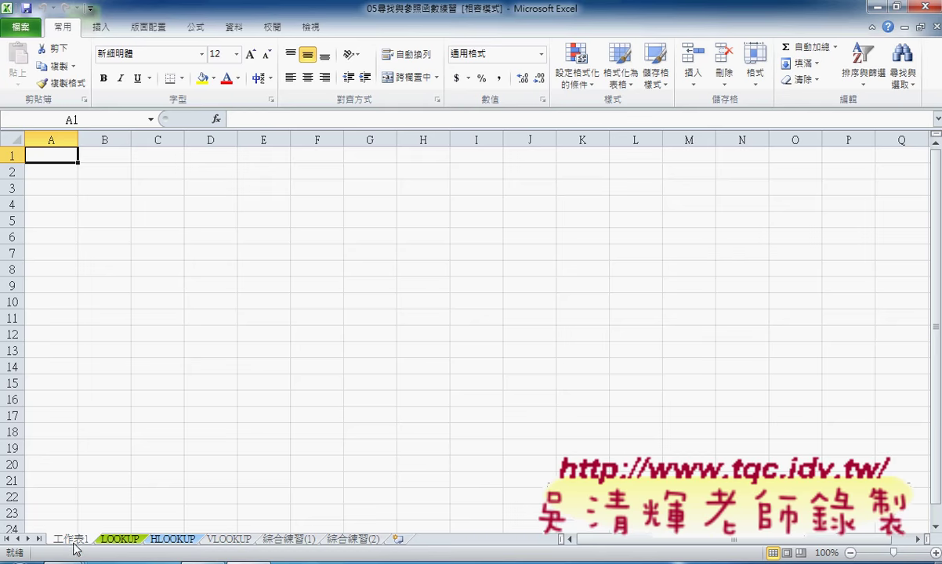
double_click(69, 540)
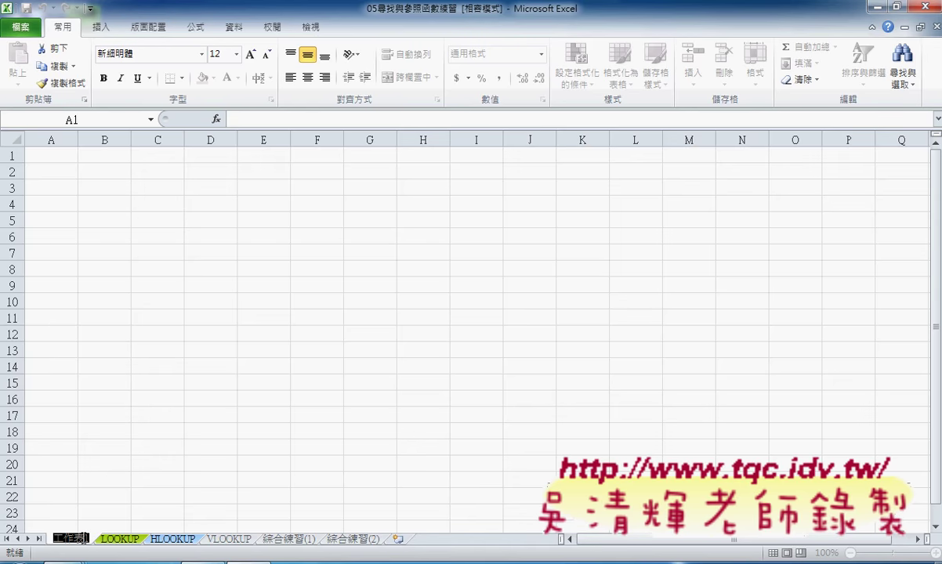
type("ㄔ")
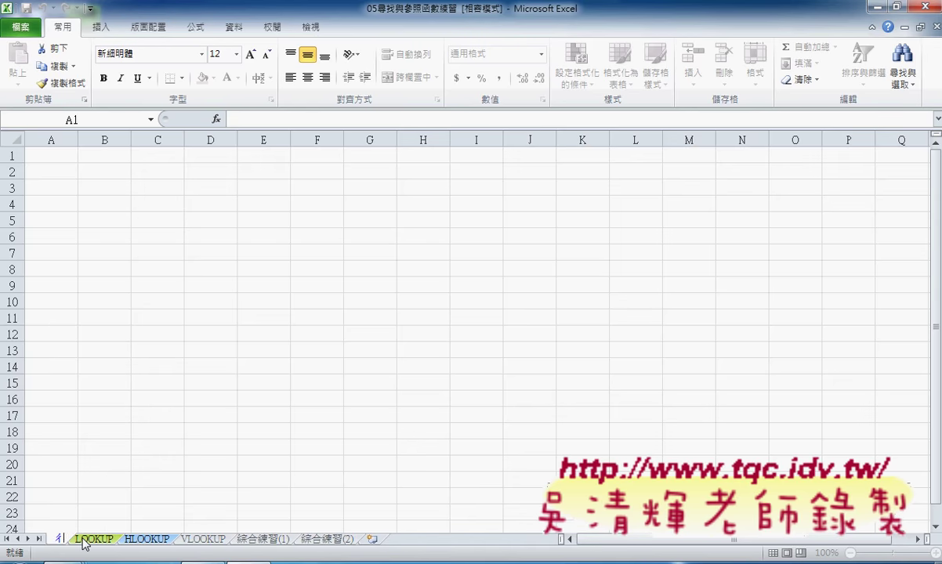
type("查")
type("ㄒㄩㄣ")
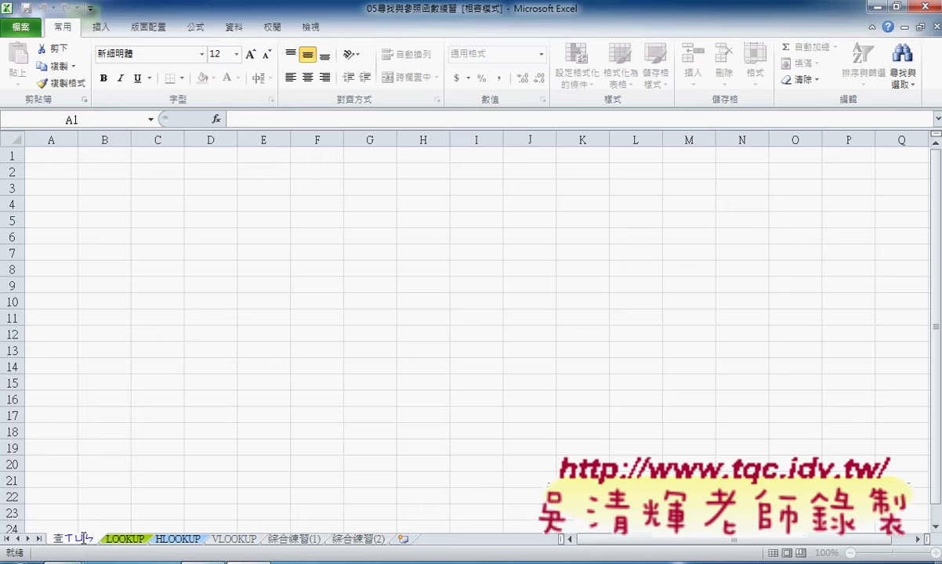
type("詢")
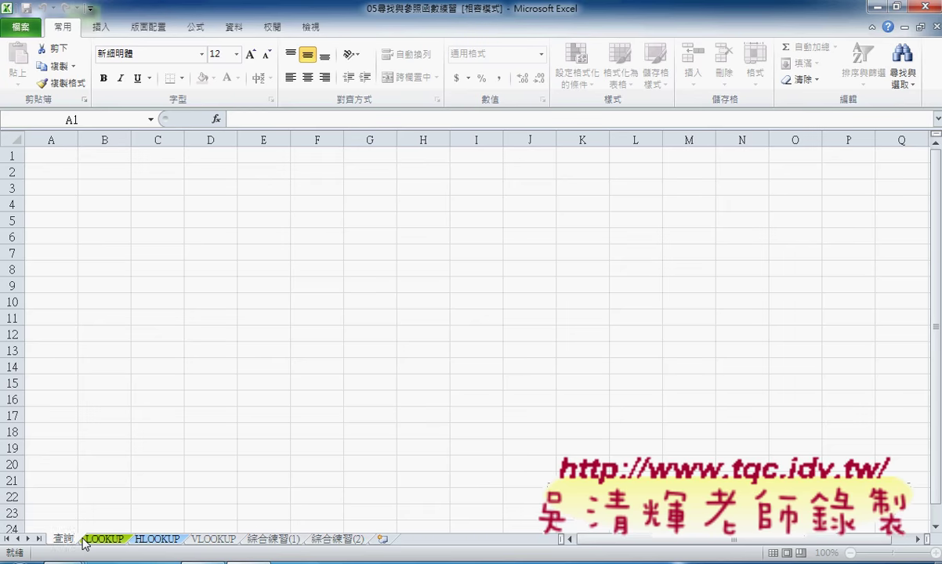
type("ㄏ")
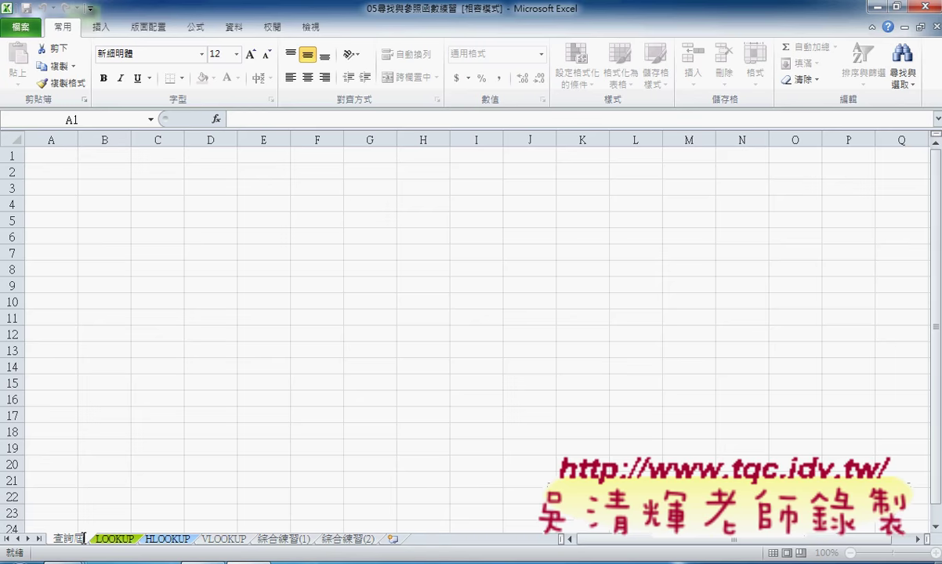
type("ㄢㄧㄠ")
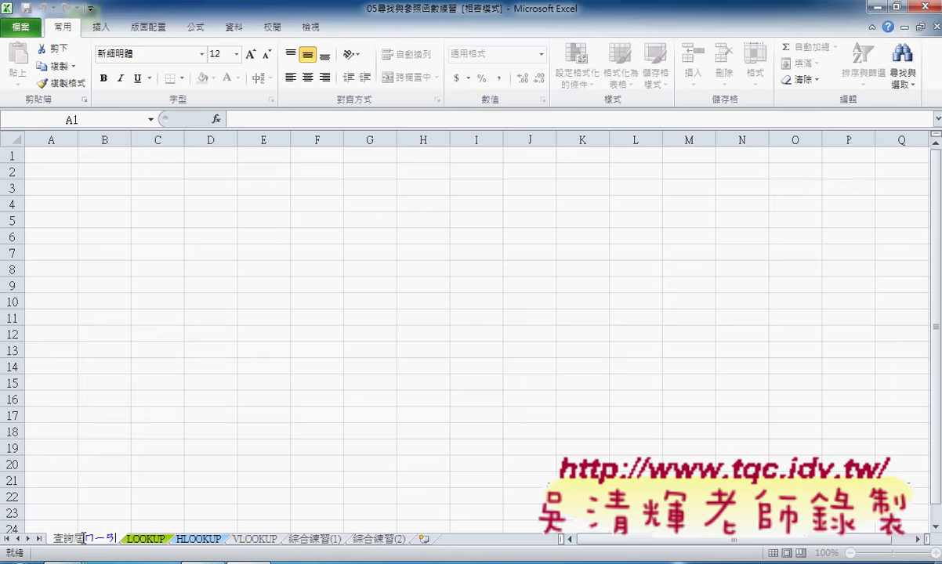
type("面")
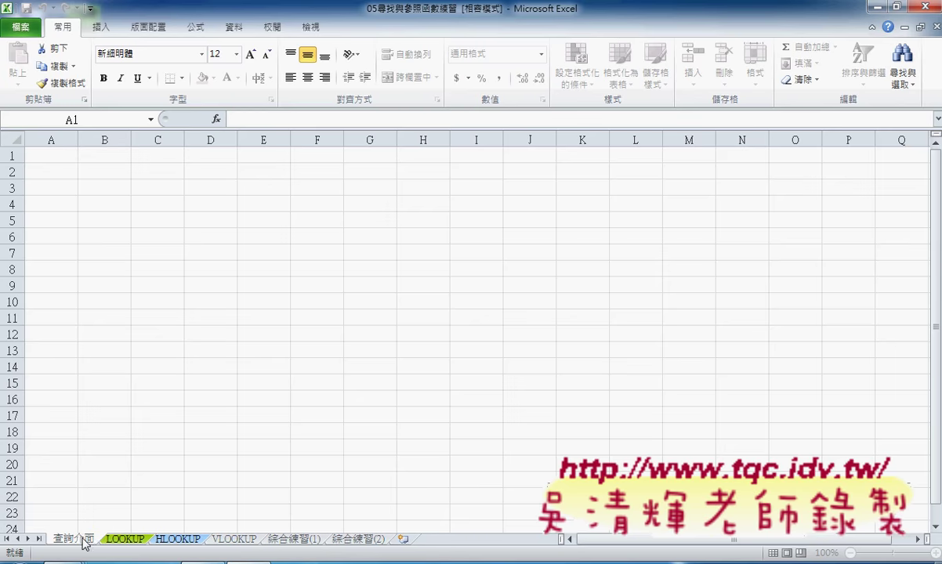
left_click(124, 539)
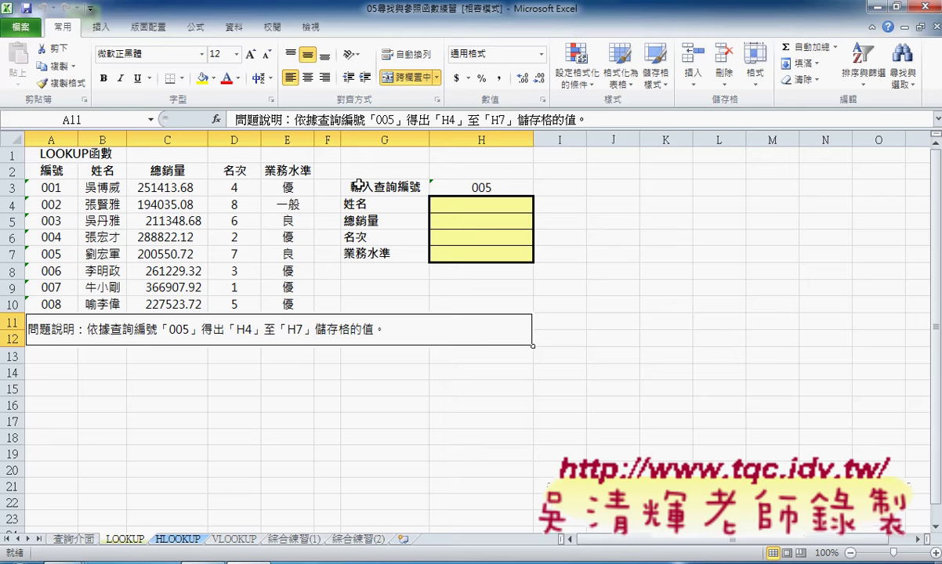
Copy the query block G3:H7 from LOOKUP into B2:C6 on 查詢介面
left_click_drag(349, 186, 463, 254)
right_click(463, 254)
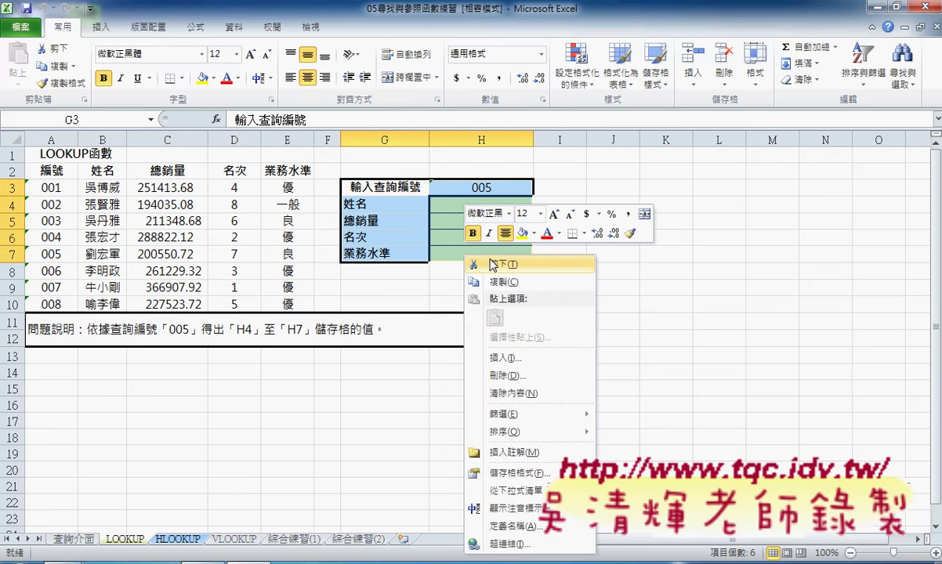
left_click(480, 277)
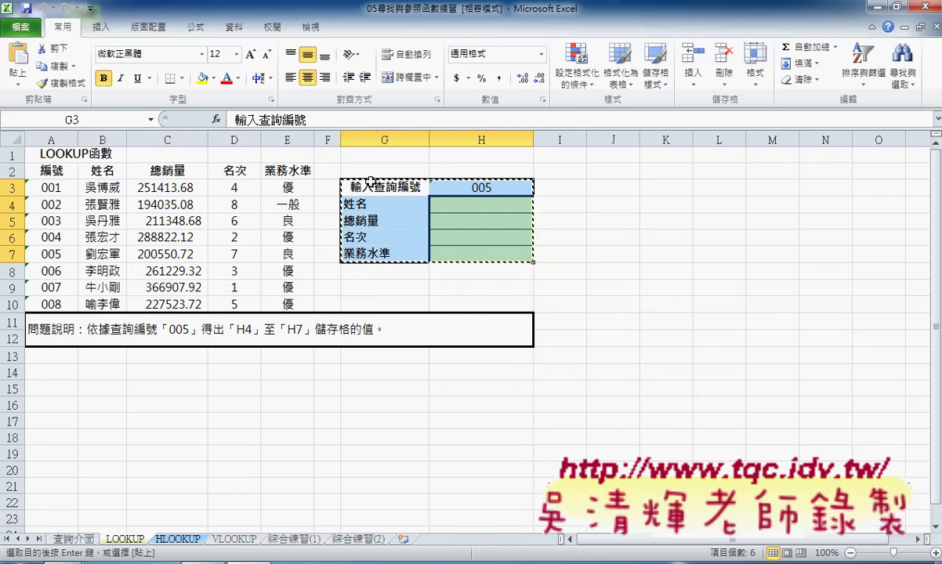
left_click(73, 539)
left_click(101, 173)
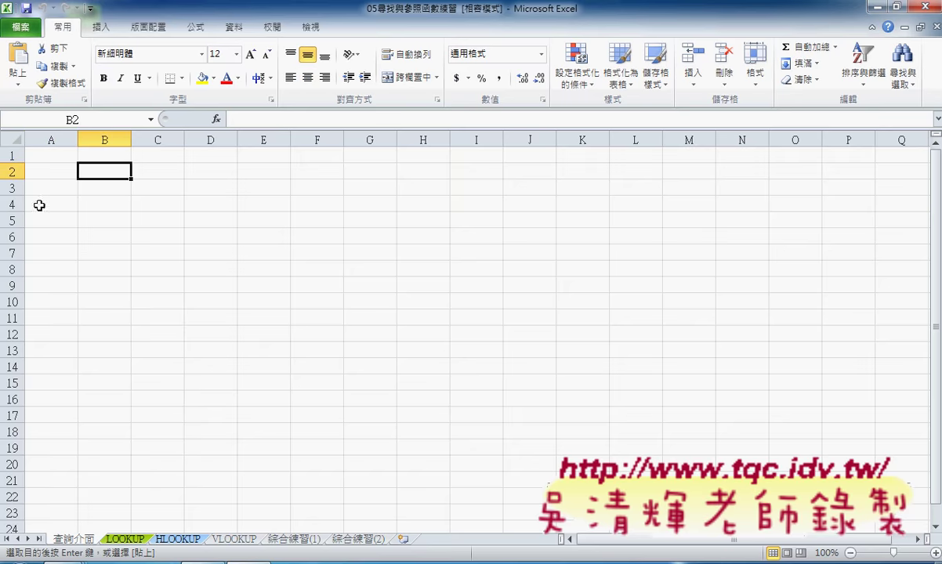
right_click(106, 170)
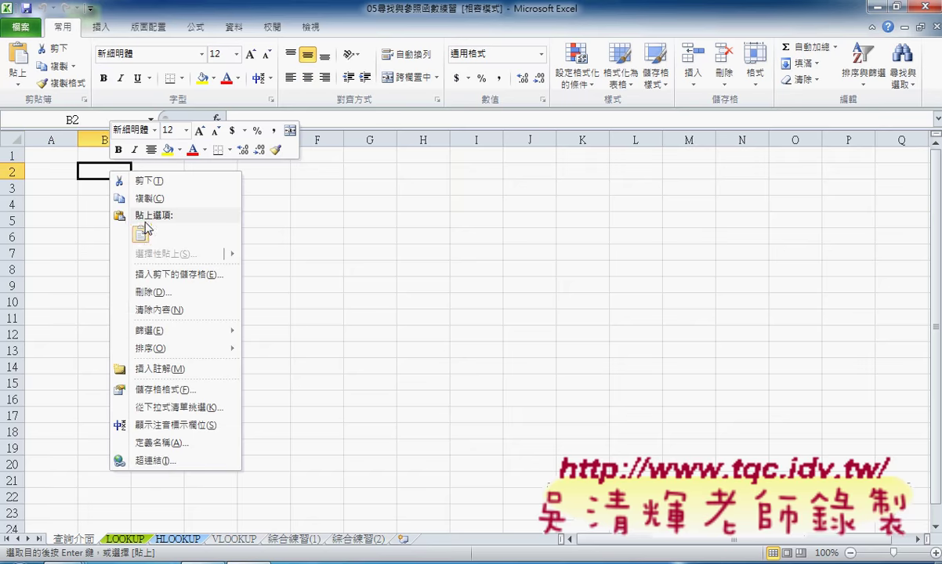
left_click(140, 234)
Widen columns B and C to fit the query form's labels and results
left_click_drag(131, 140, 301, 139)
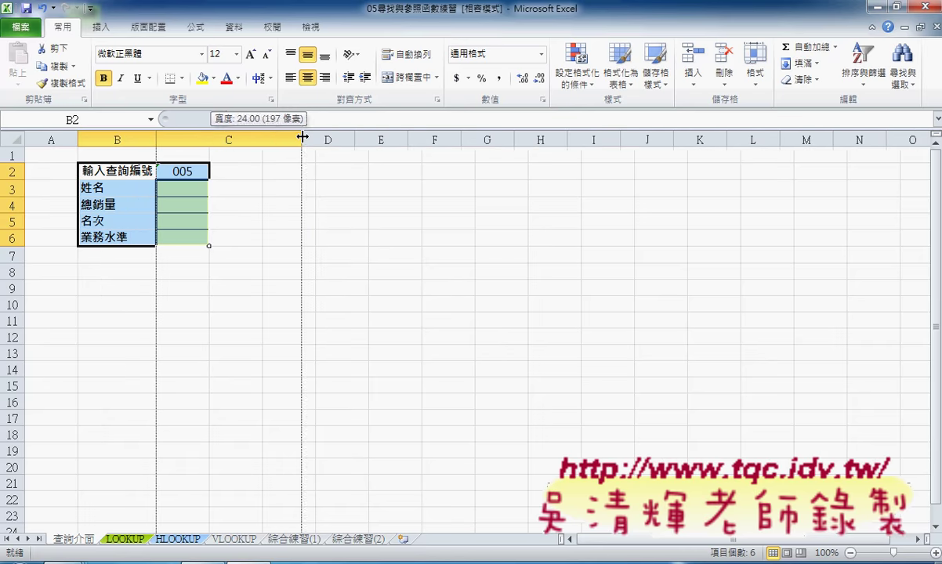
left_click_drag(204, 188, 205, 238)
left_click(243, 172)
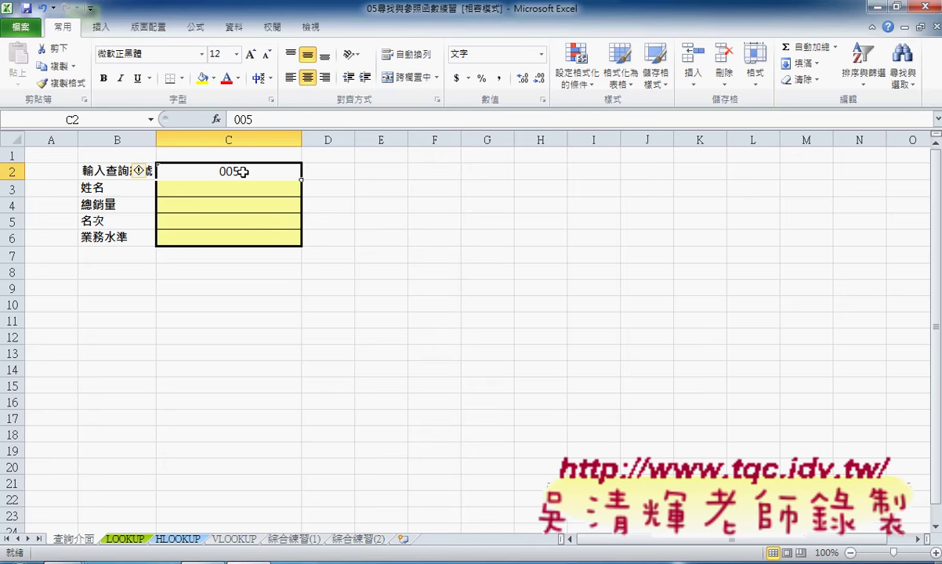
left_click_drag(231, 189, 231, 238)
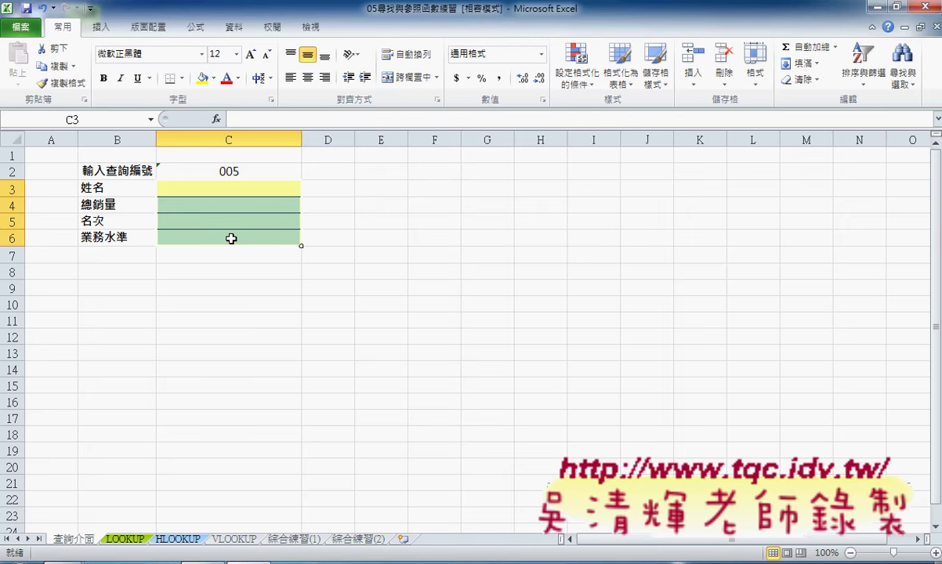
Check ID 005's record in row 7 of LOOKUP, then return and select C3
left_click(129, 543)
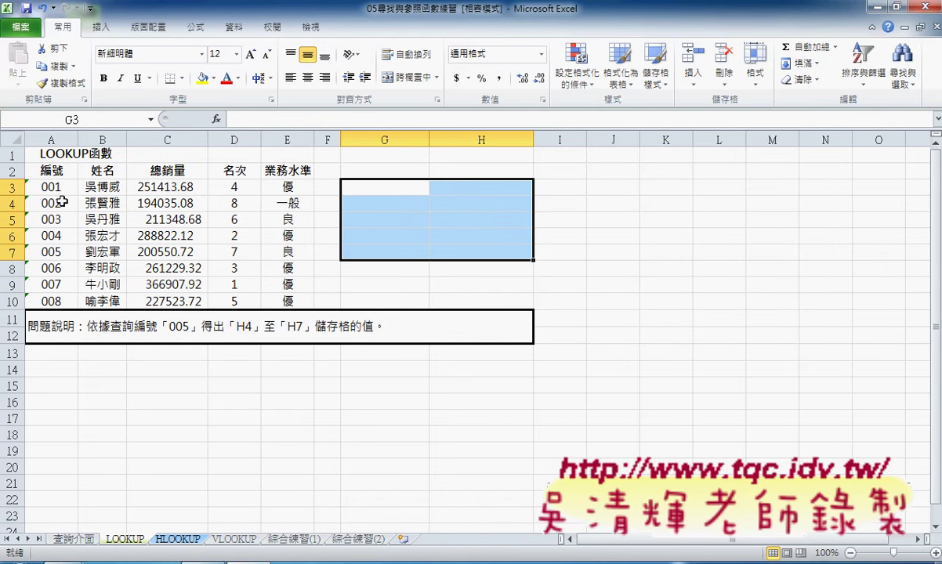
left_click(53, 252)
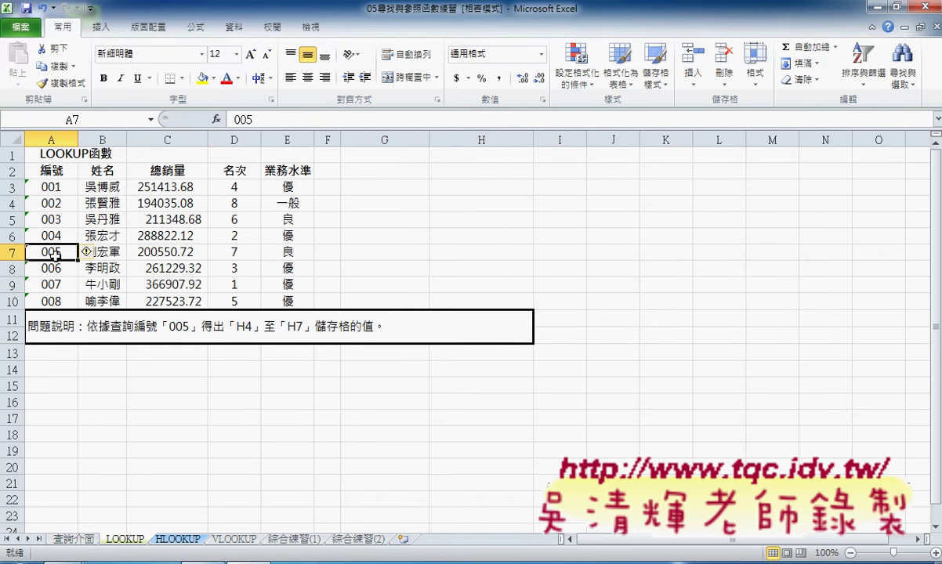
left_click(110, 251)
left_click(170, 251)
left_click(224, 251)
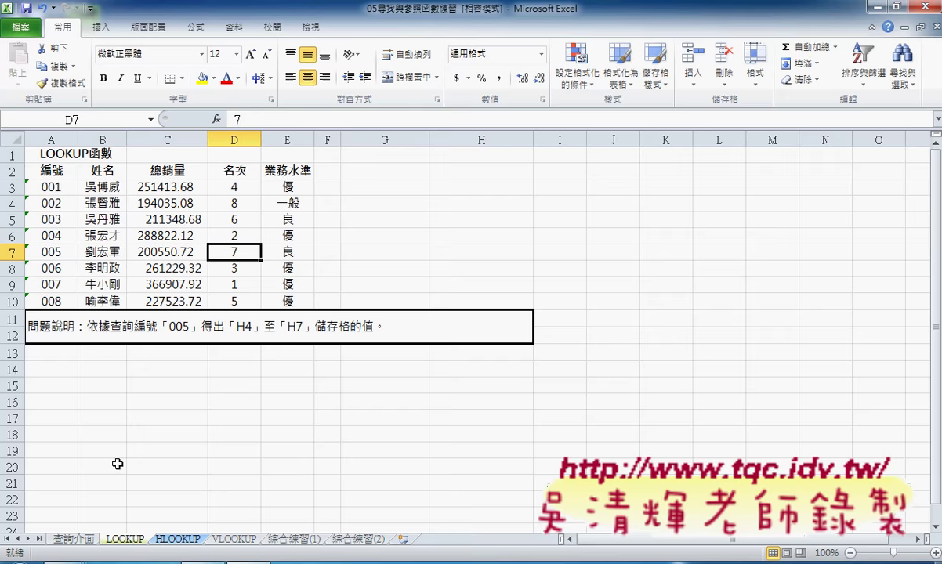
left_click(70, 539)
left_click(222, 184)
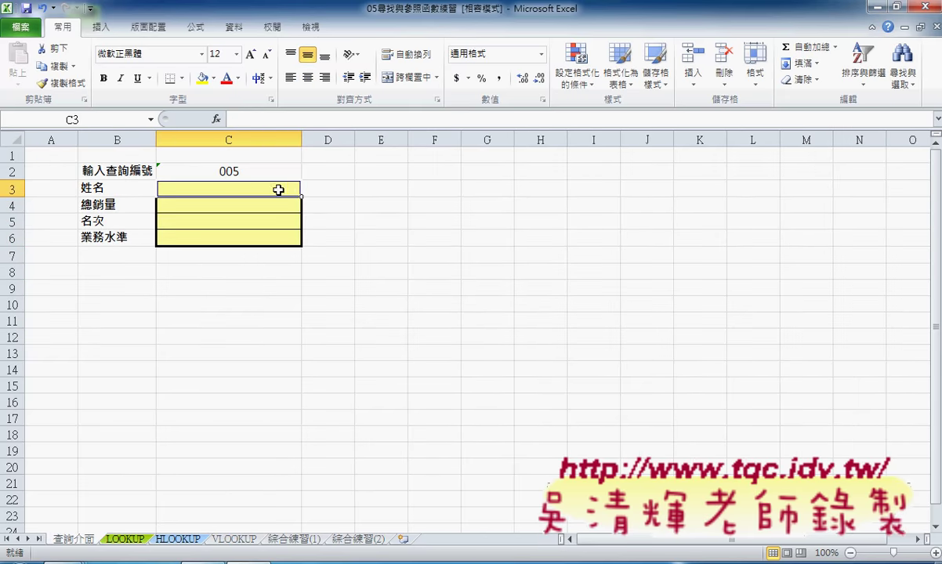
With C3 selected, open Insert Function on the 檢視與參照 category
left_click(96, 188)
left_click(214, 188)
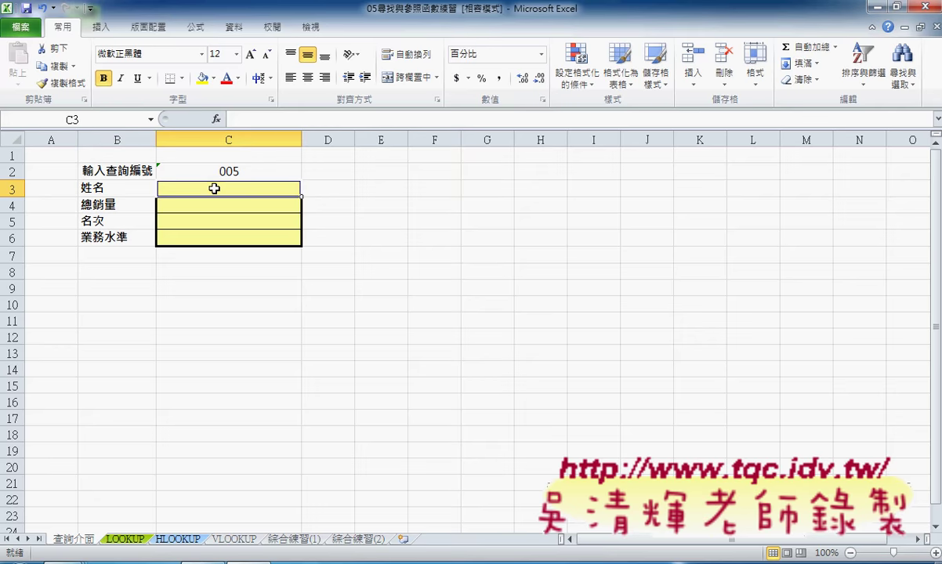
left_click(216, 119)
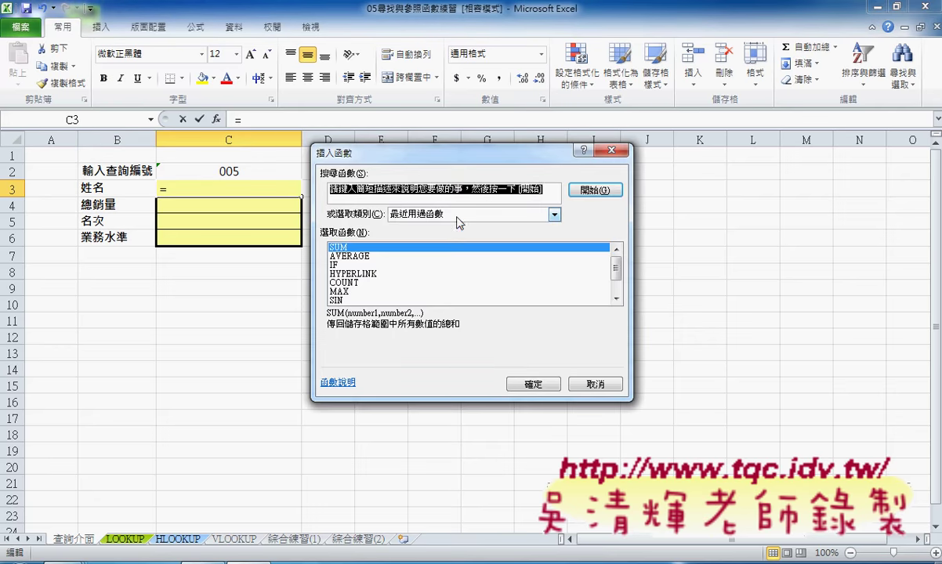
left_click(454, 216)
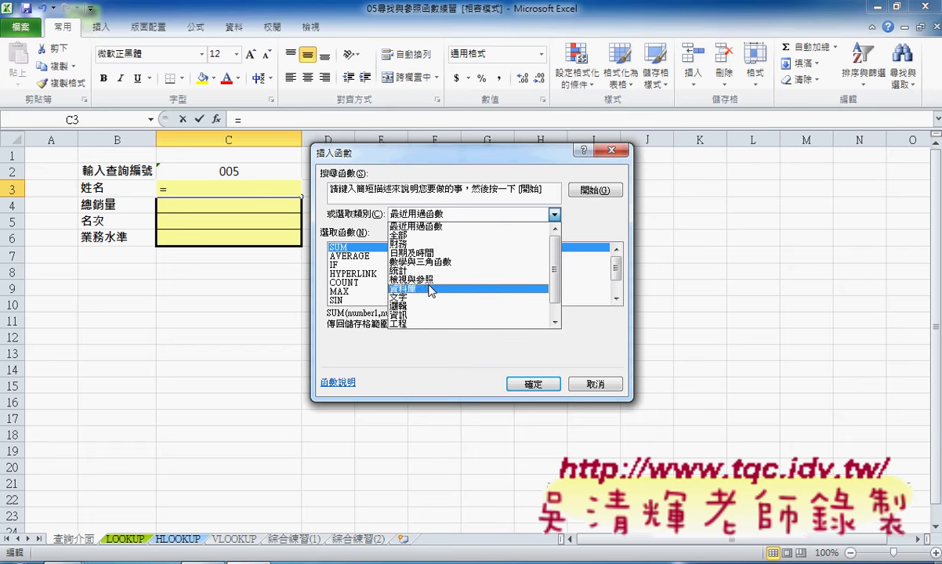
left_click(430, 280)
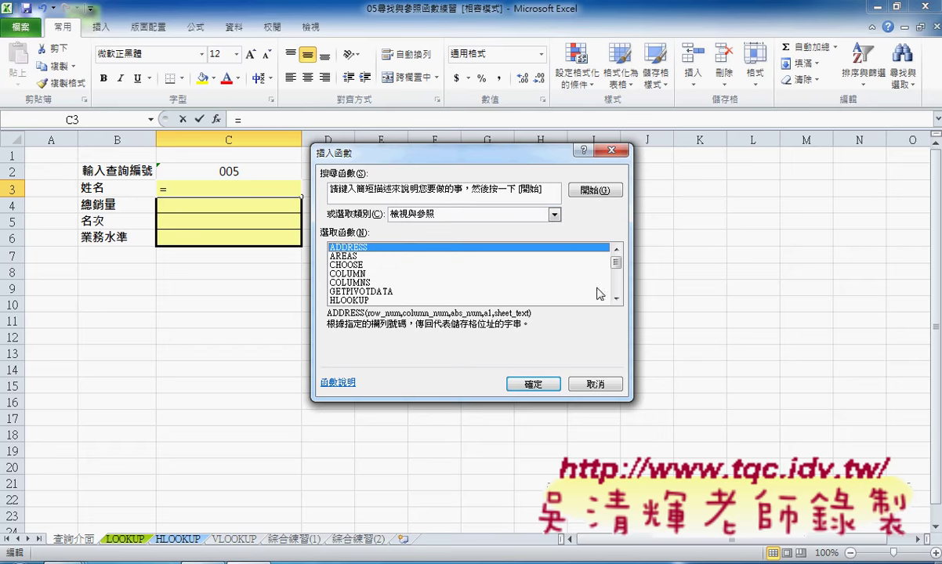
Insert LOOKUP using its lookup_value, lookup_vector, result_vector form
left_click_drag(616, 263, 617, 280)
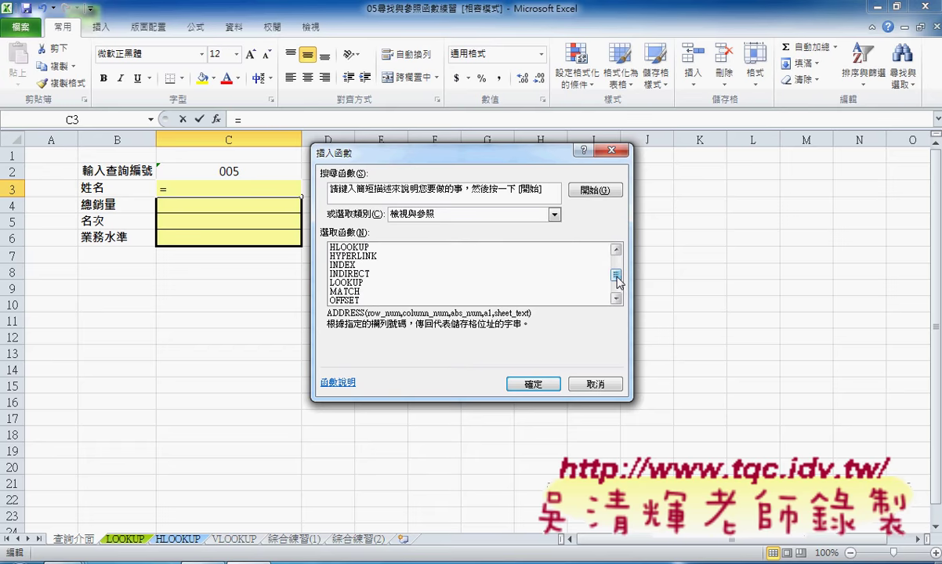
left_click(349, 282)
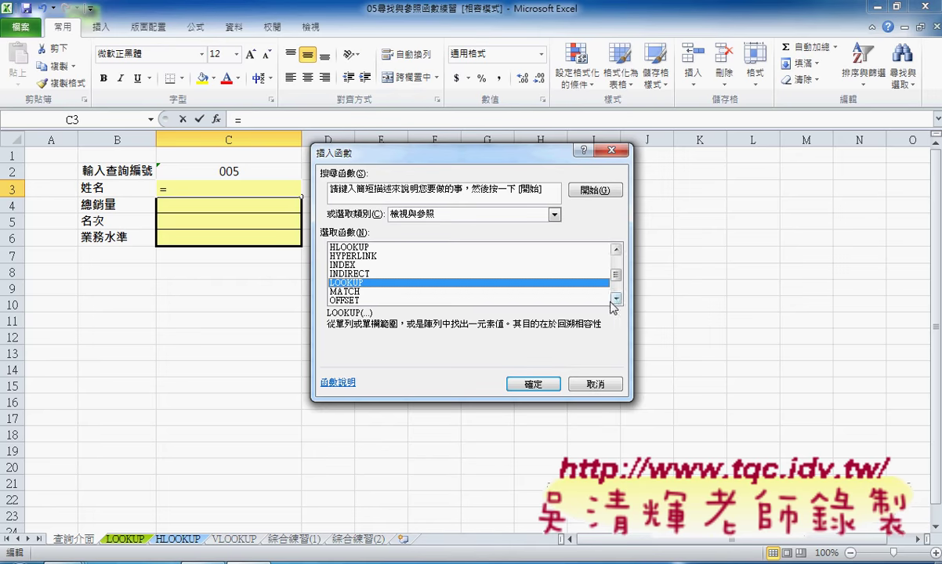
left_click(616, 299)
left_click(616, 300)
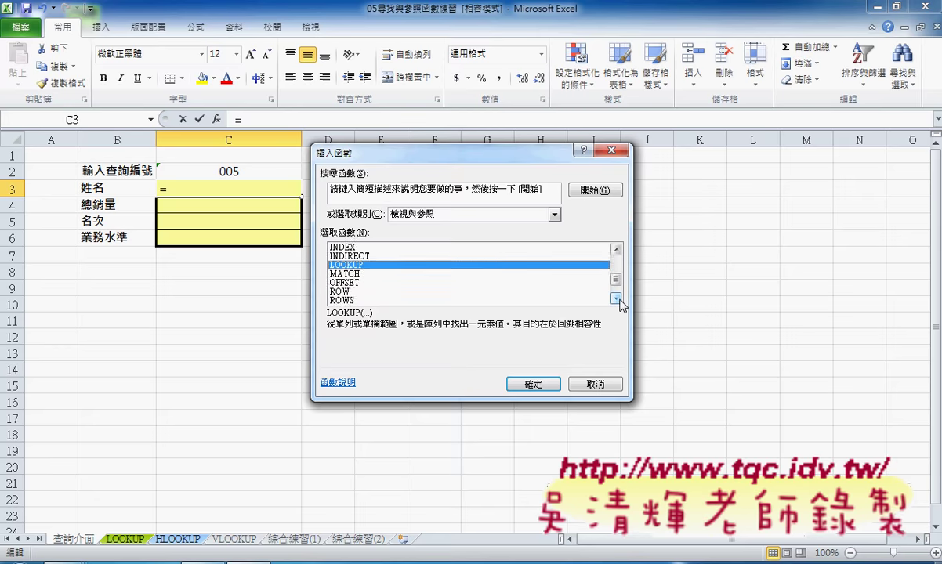
left_click(616, 299)
left_click(616, 299)
left_click(616, 299)
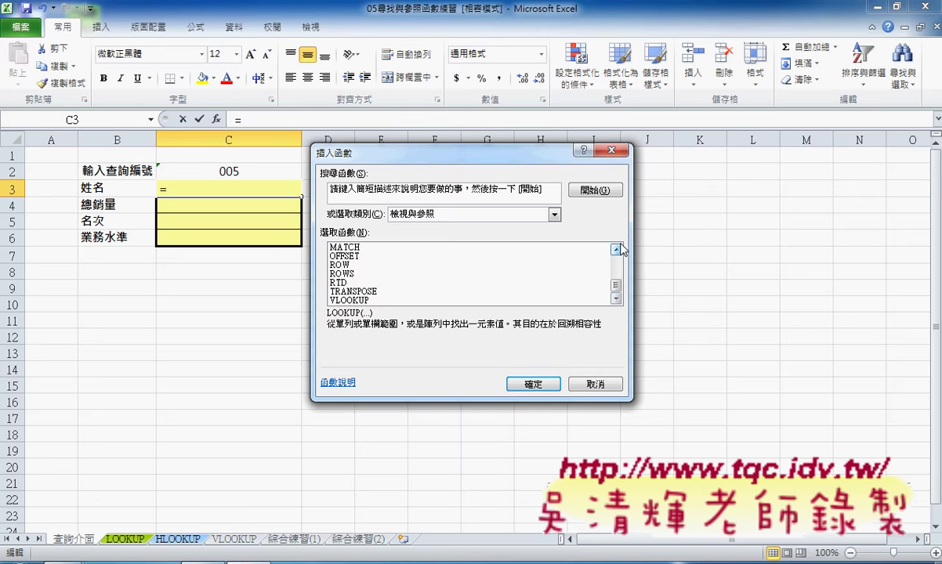
scroll(584, 274, "up", 3)
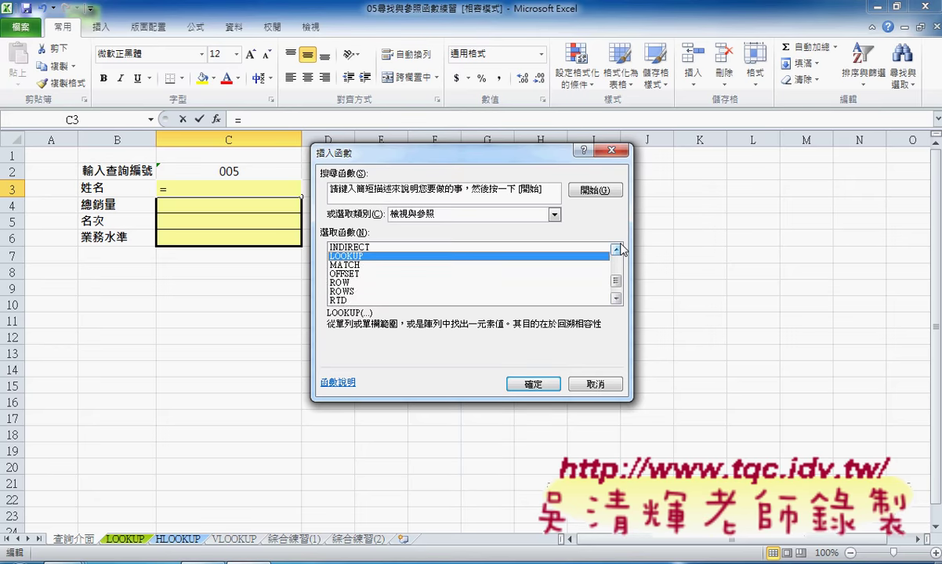
left_click(536, 384)
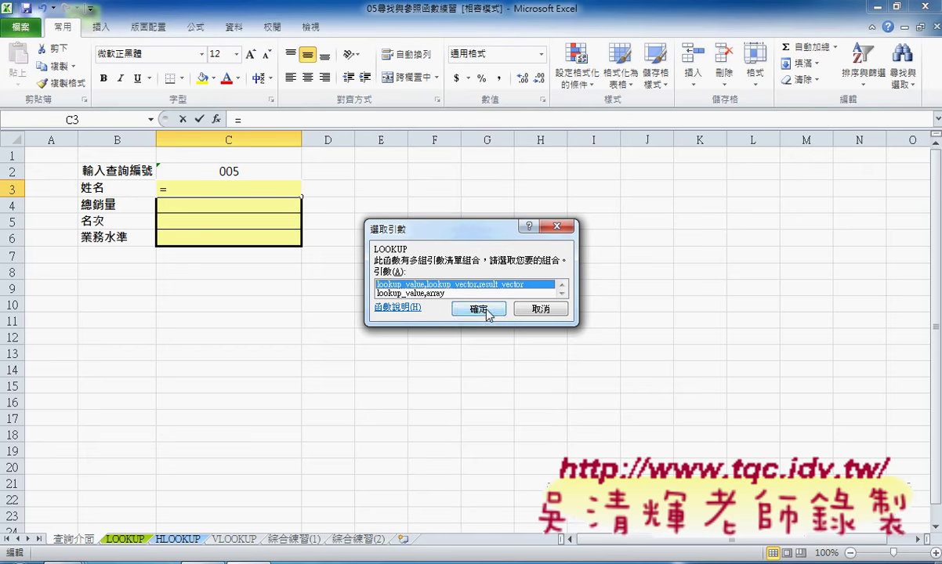
left_click(484, 312)
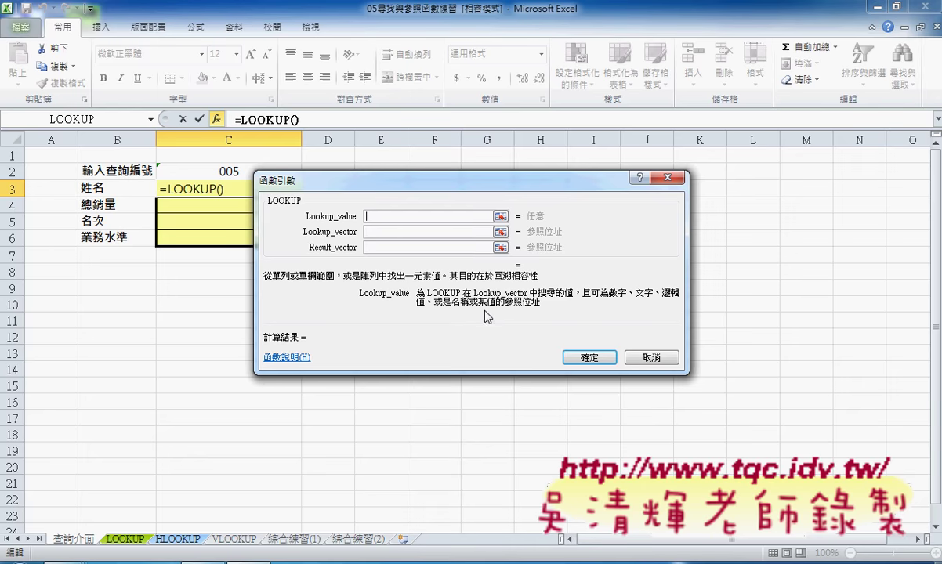
Set the LOOKUP arguments to C2, LOOKUP!A3:A10 and LOOKUP!B3:B10, returning the name for 005
left_click_drag(430, 188, 548, 174)
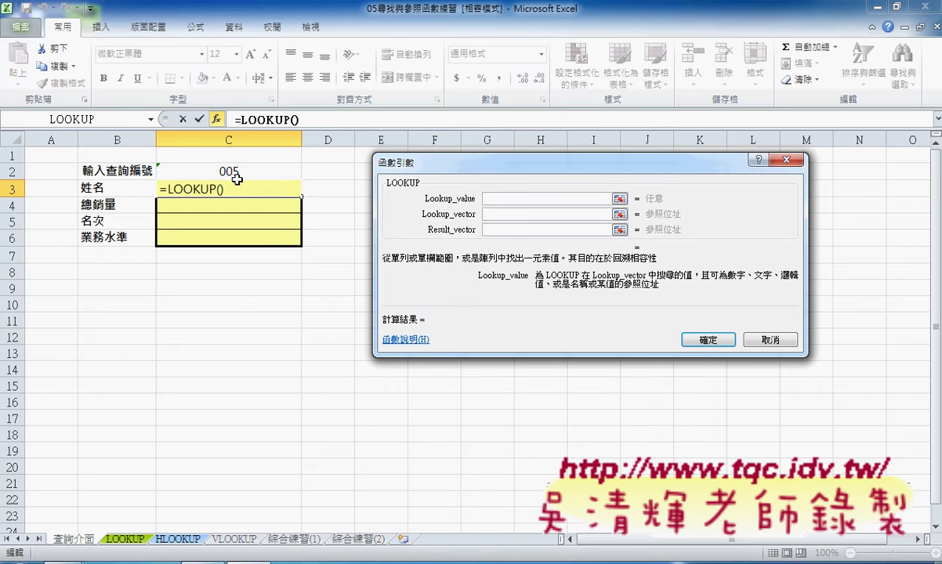
left_click(240, 169)
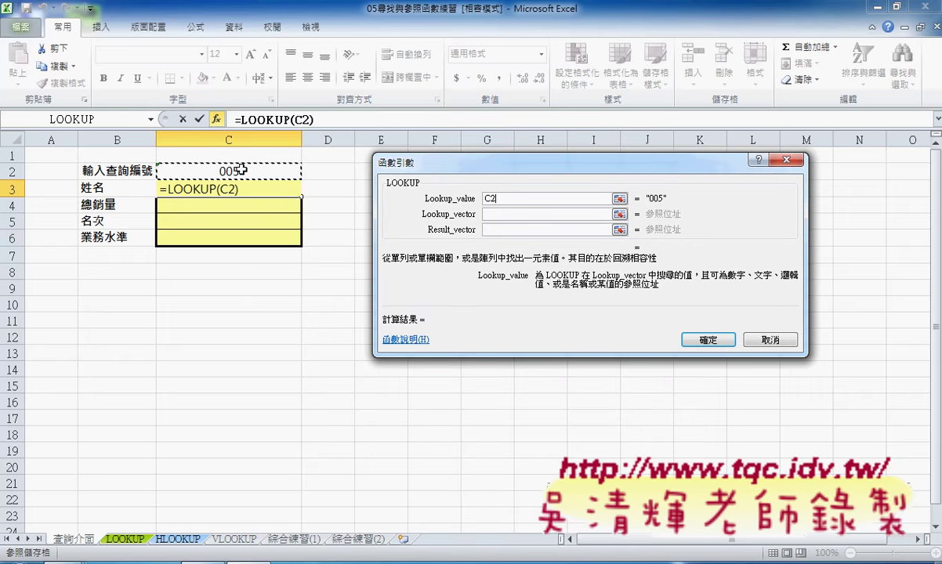
left_click(498, 214)
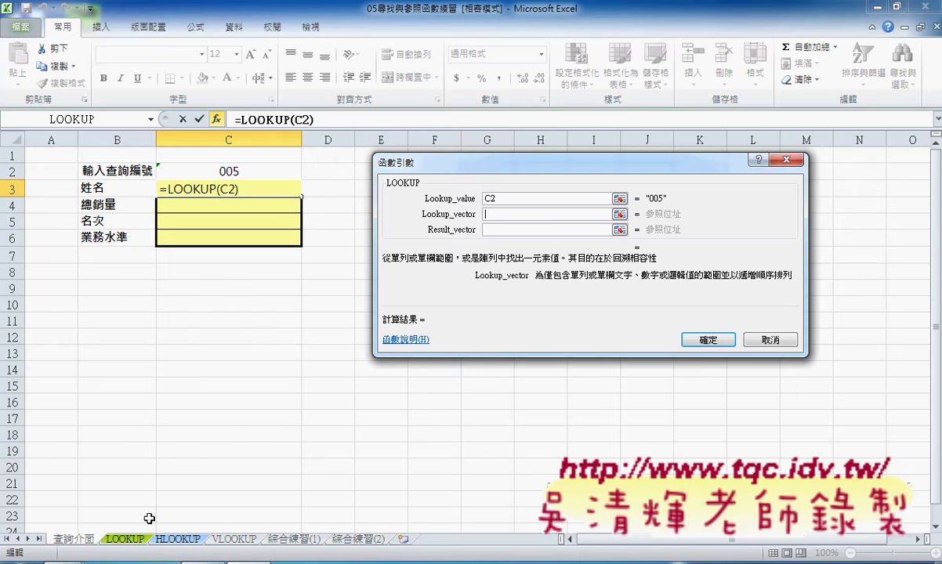
left_click(119, 540)
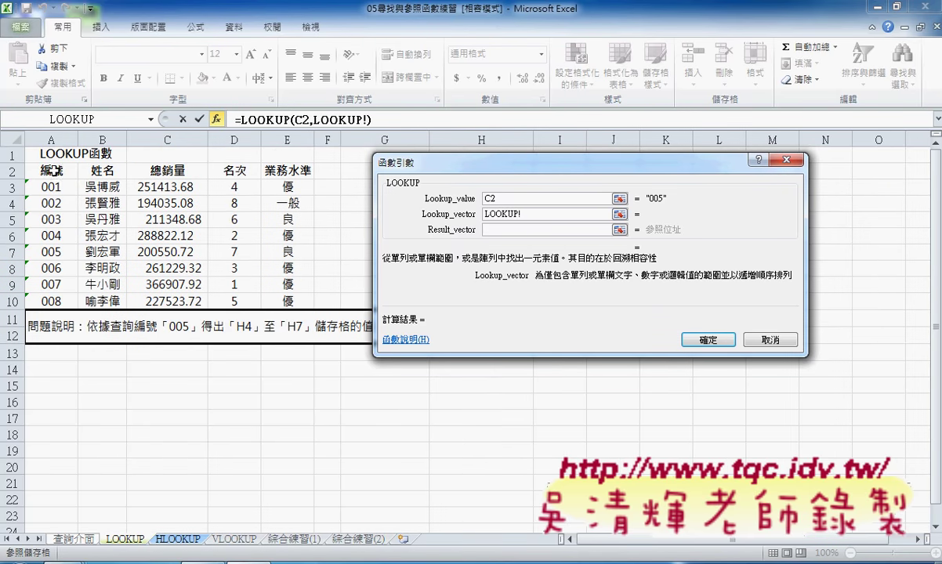
left_click_drag(59, 186, 59, 303)
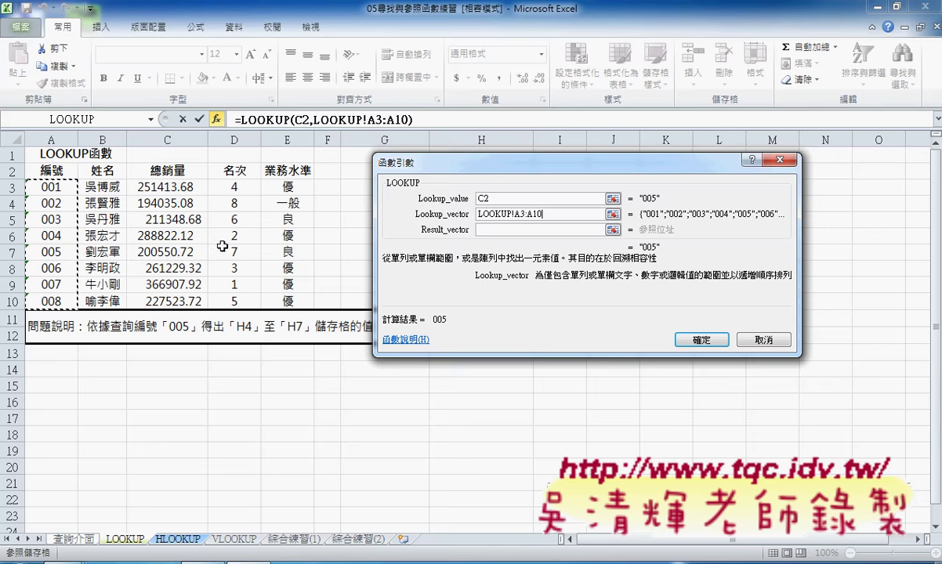
left_click(482, 229)
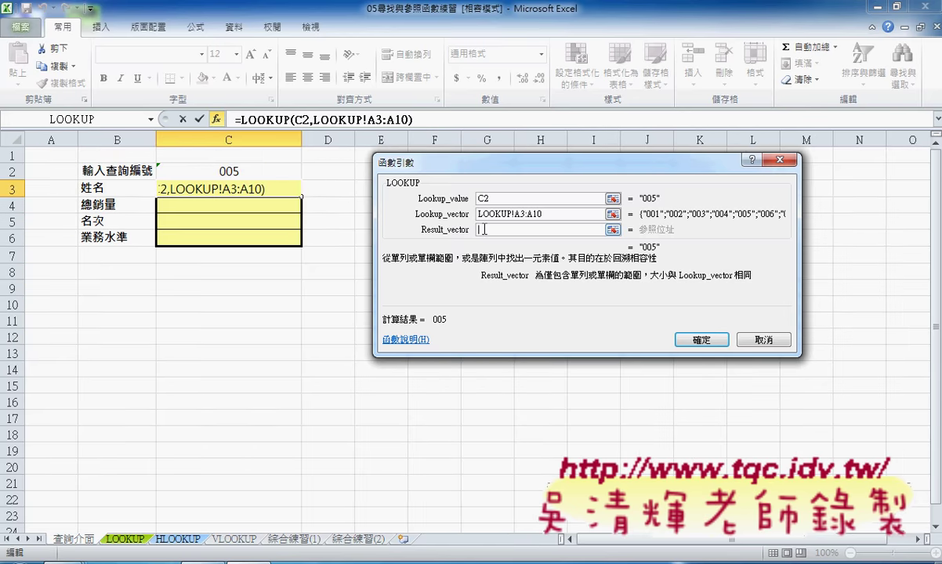
left_click(118, 541)
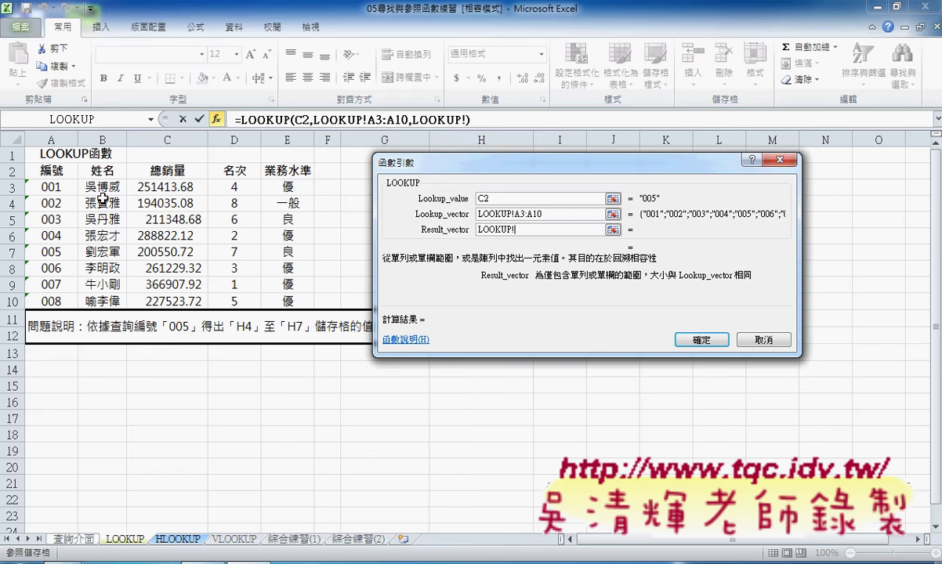
left_click_drag(104, 186, 103, 301)
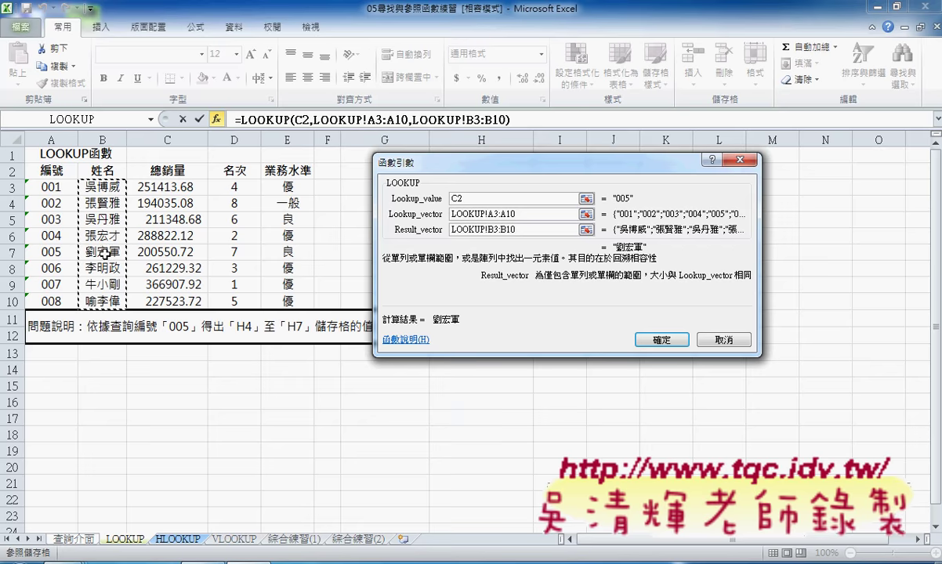
left_click(662, 340)
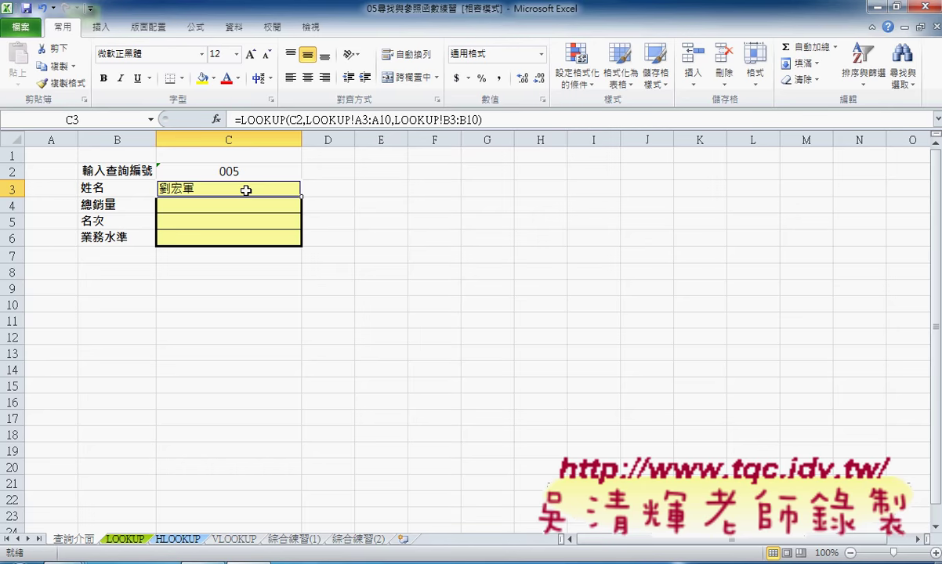
Centre the name in C3 and copy its LOOKUP formula text
left_click(307, 77)
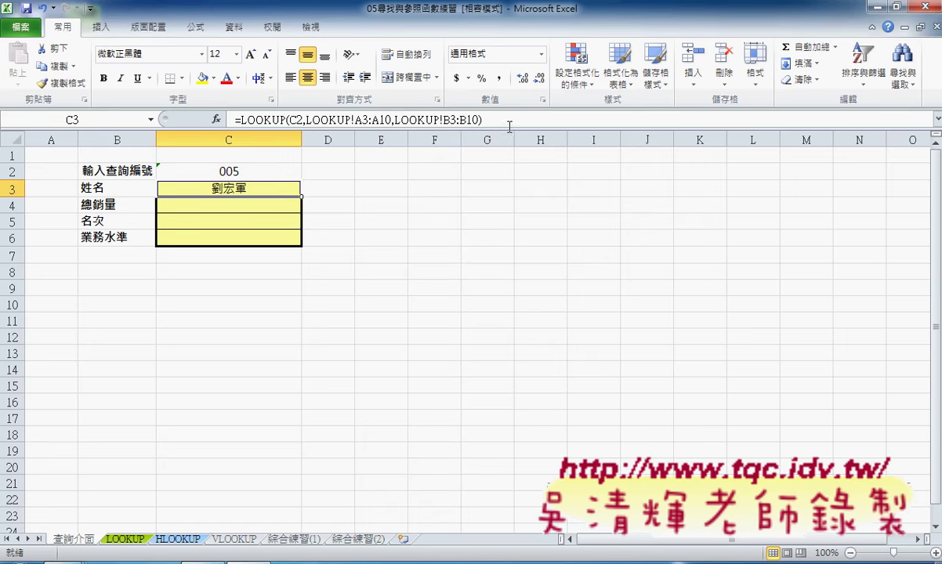
left_click_drag(480, 120, 237, 119)
right_click(290, 127)
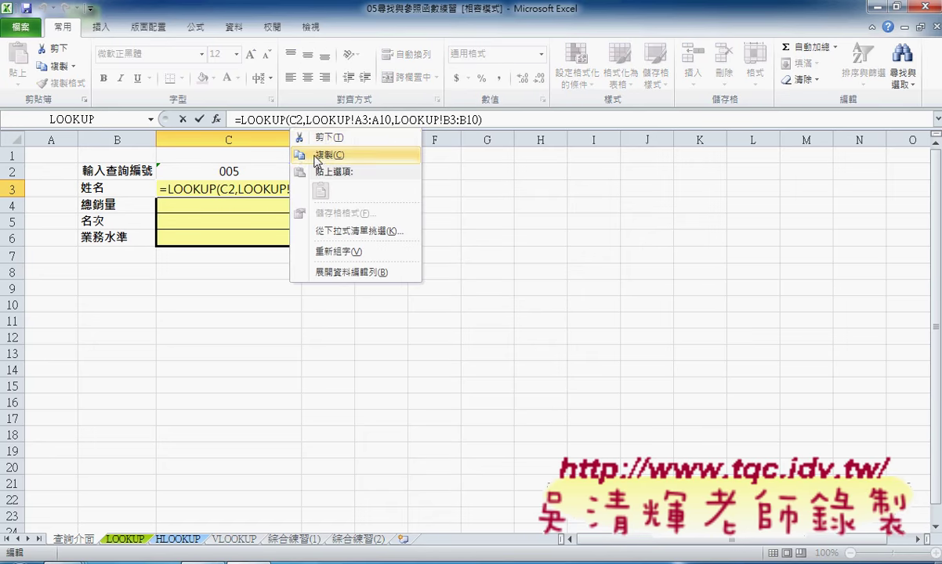
left_click(321, 154)
key("Escape")
Enter =LOOKUP(C2,LOOKUP!A3:A10,LOOKUP!C3:C10) in C4, showing total sales 200550.72
left_click(228, 213)
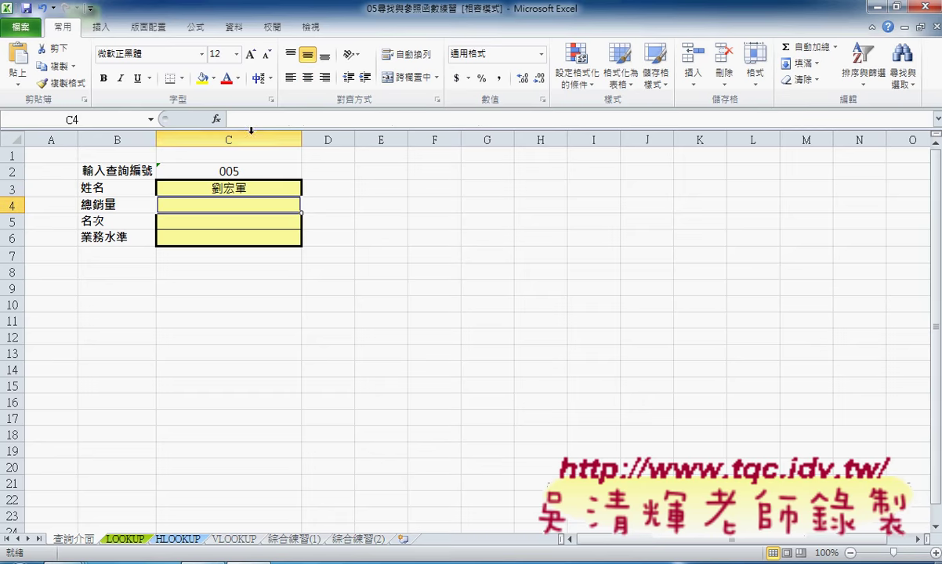
left_click(248, 121)
right_click(248, 123)
left_click(278, 183)
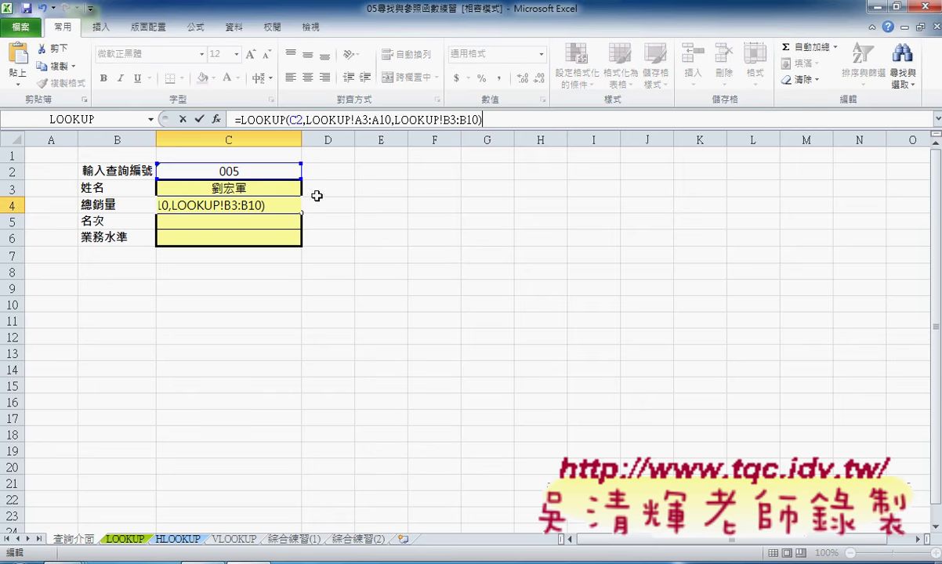
left_click_drag(445, 120, 451, 120)
type("C")
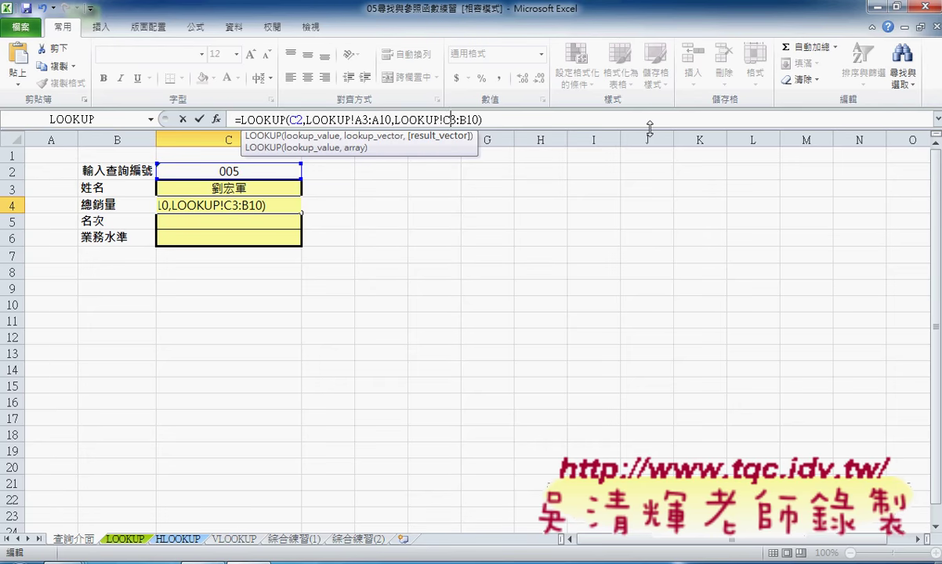
left_click_drag(459, 120, 464, 120)
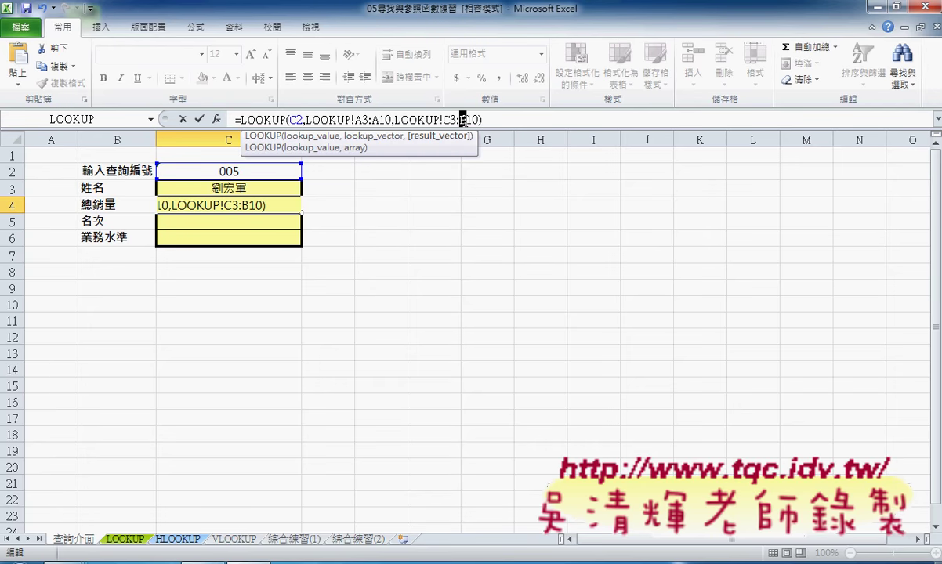
type("C")
left_click(199, 119)
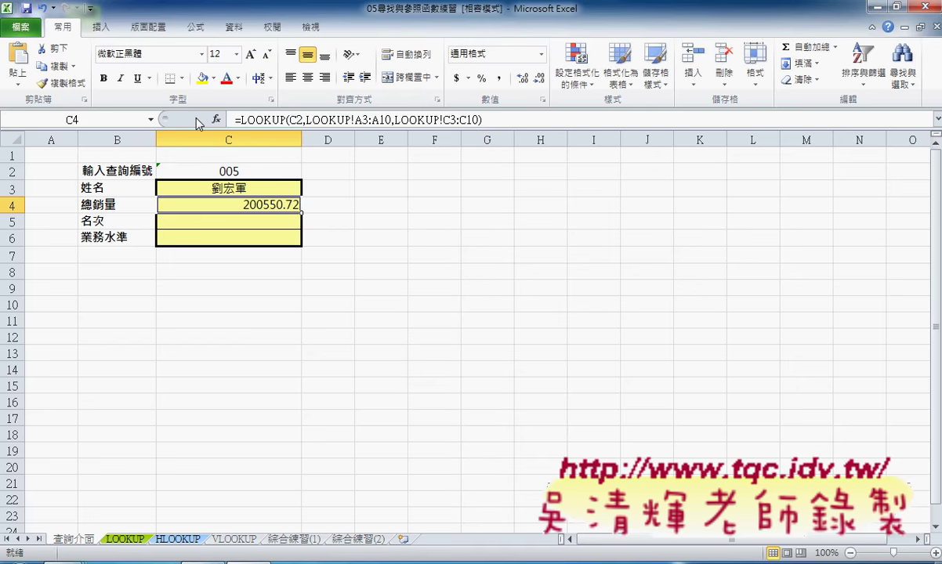
left_click(250, 216)
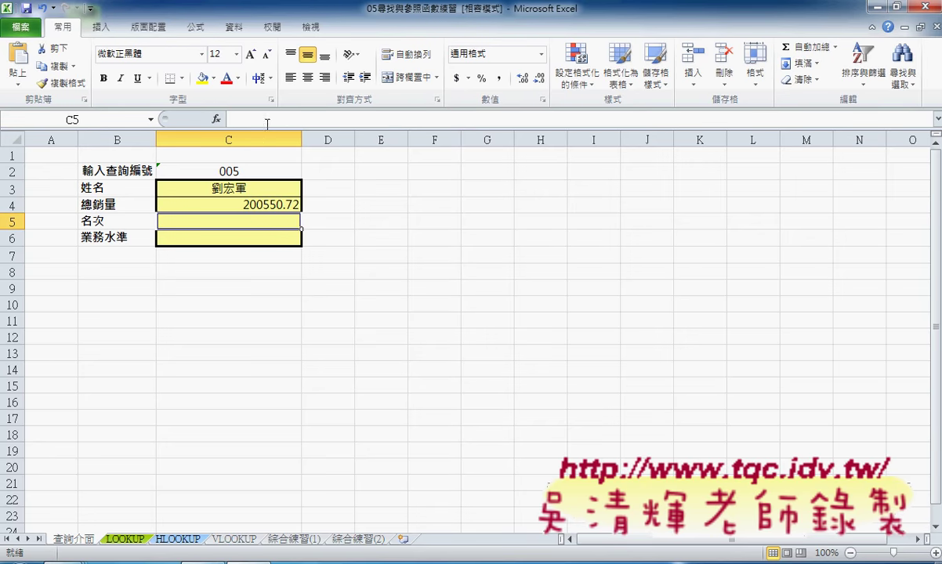
Paste the LOOKUP formula into C5 with result range D3:D10, returning rank 7
left_click(235, 119)
right_click(235, 119)
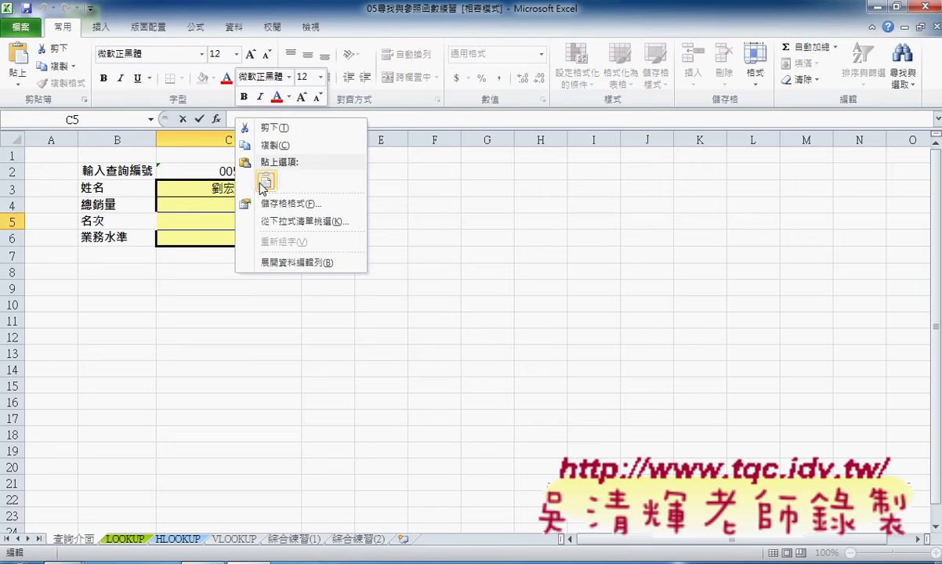
left_click(266, 181)
left_click(446, 119)
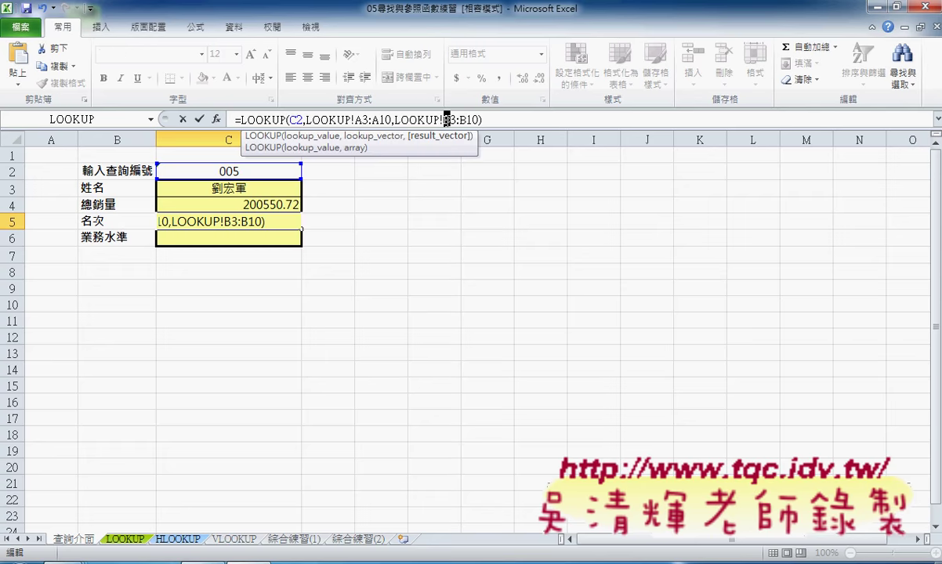
type("D")
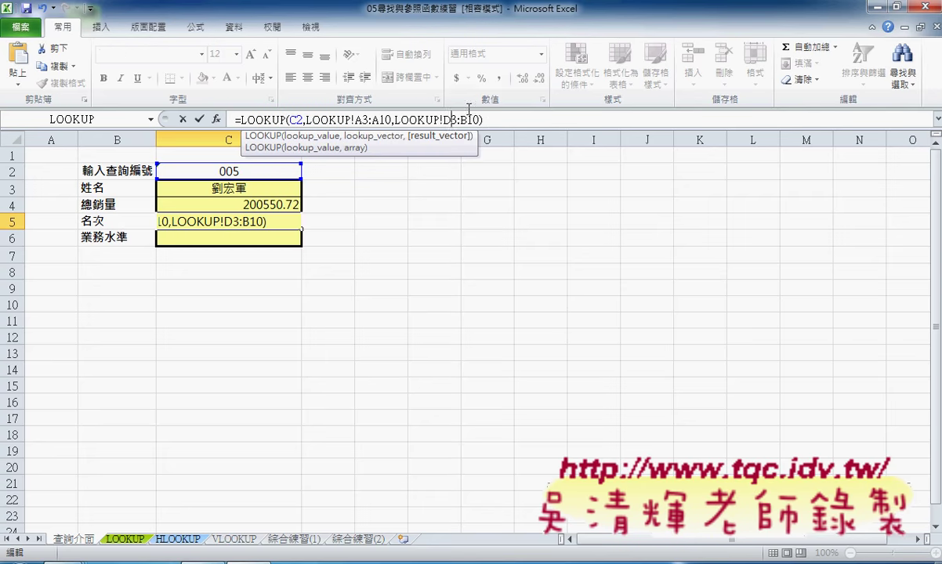
left_click_drag(459, 119, 463, 119)
type("D")
left_click(199, 119)
Paste the LOOKUP formula into C6 with result range E3:E10, returning level 良
left_click(276, 235)
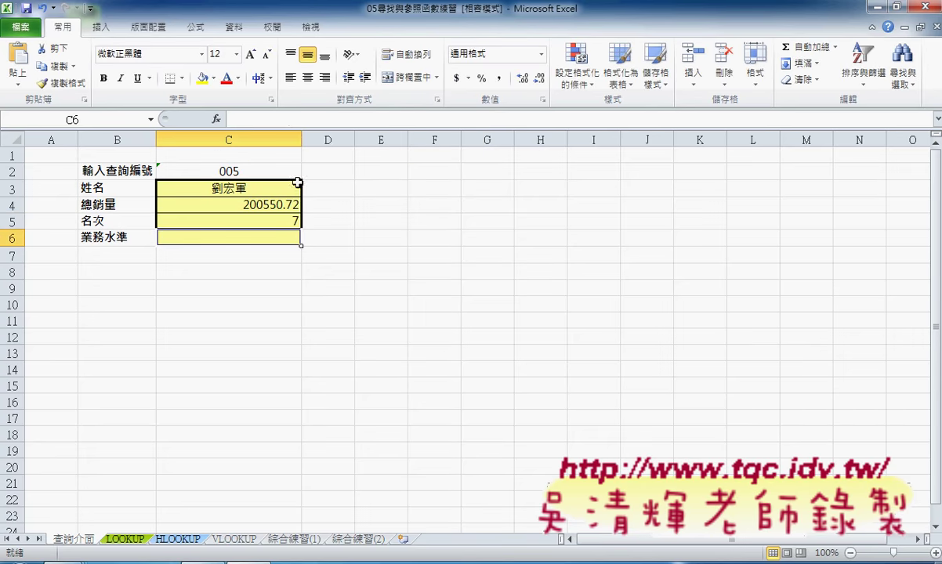
right_click(291, 119)
left_click(321, 181)
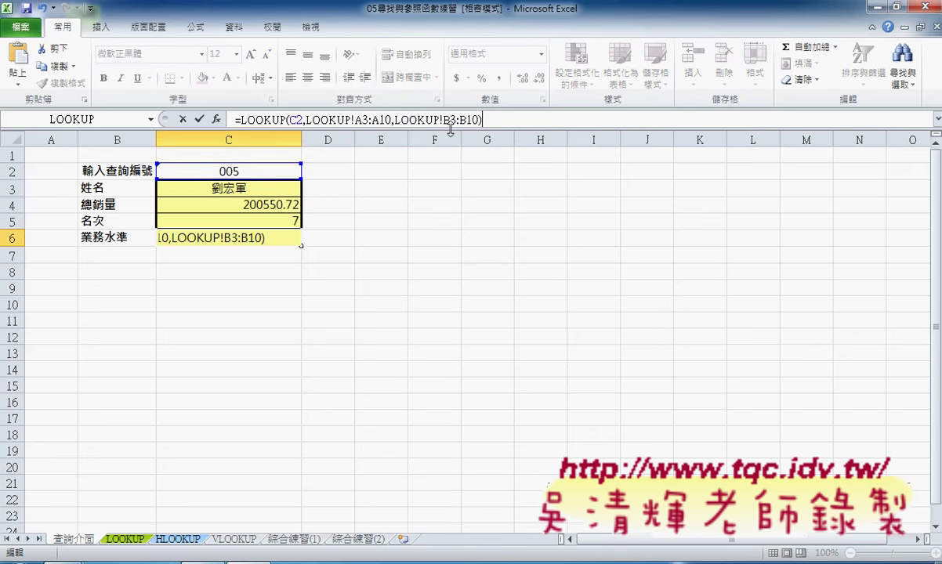
left_click_drag(443, 120, 452, 120)
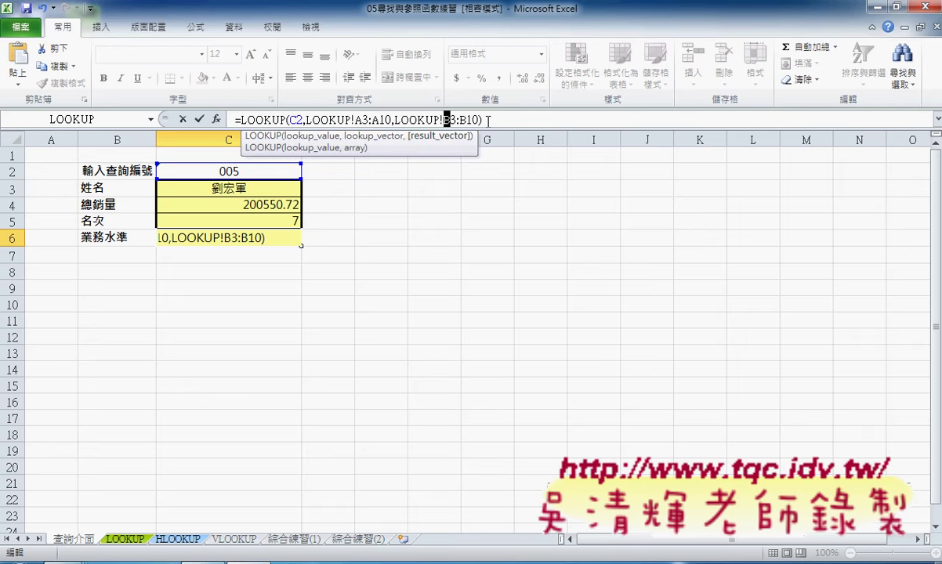
type("E")
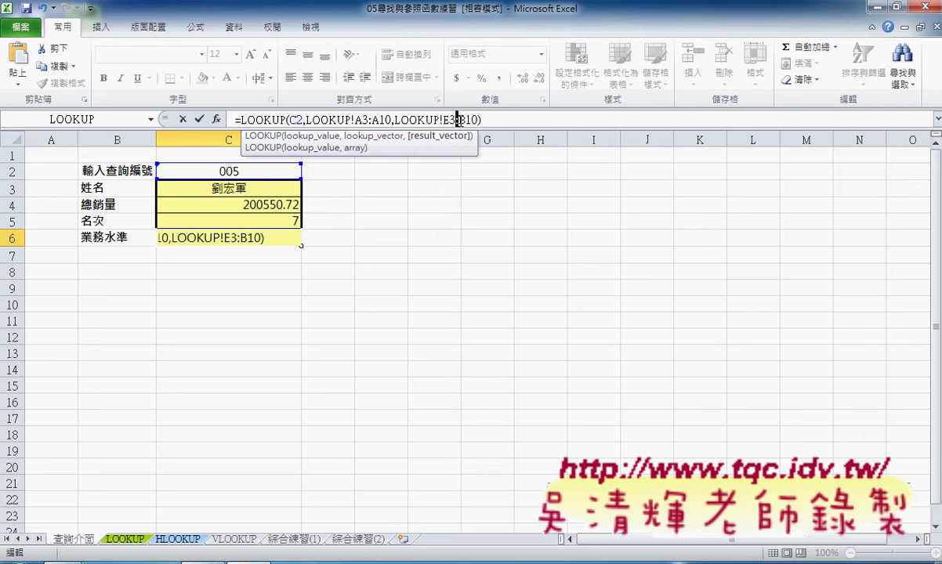
left_click(464, 120)
left_click_drag(460, 121, 467, 121)
type("E")
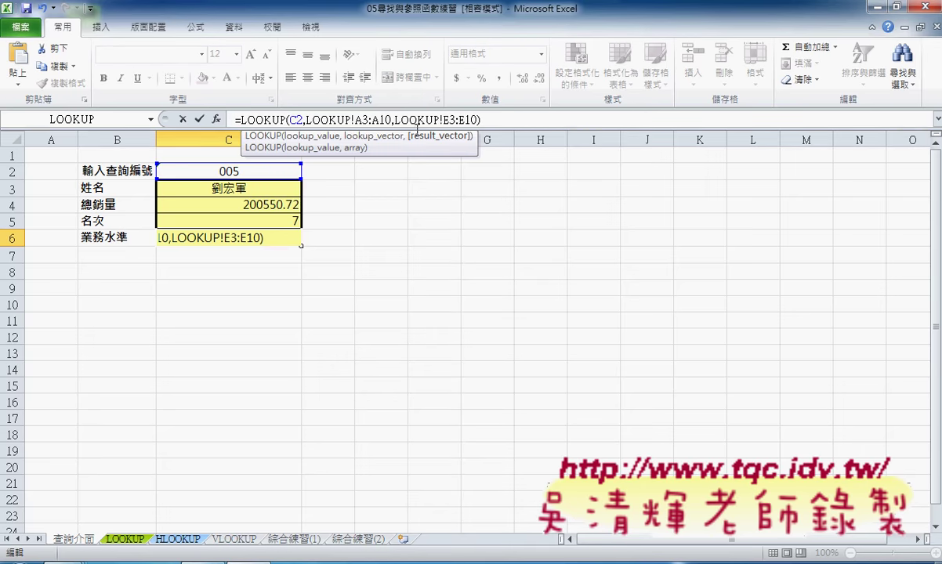
left_click(200, 119)
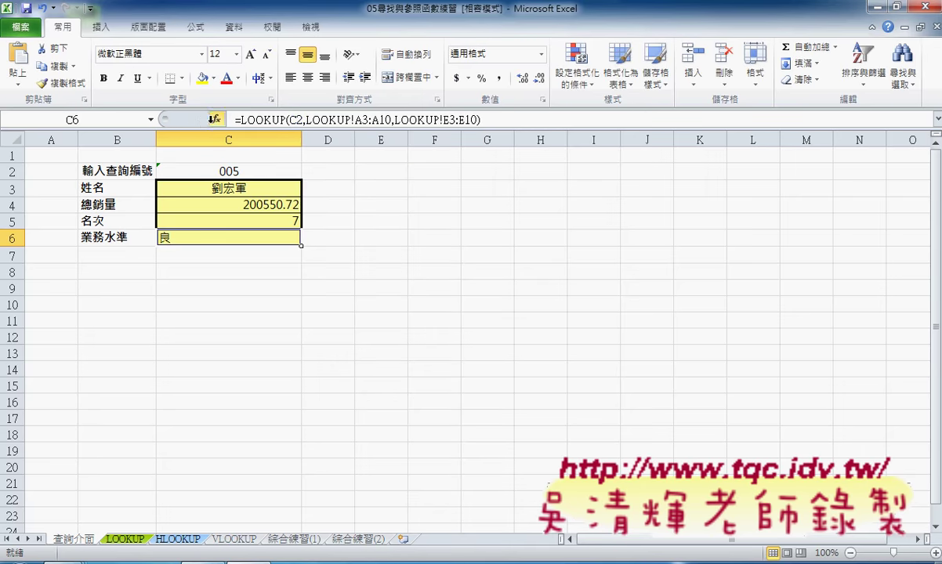
Centre the result cells C3:C6 and glance at the LOOKUP source data
left_click_drag(233, 186, 249, 243)
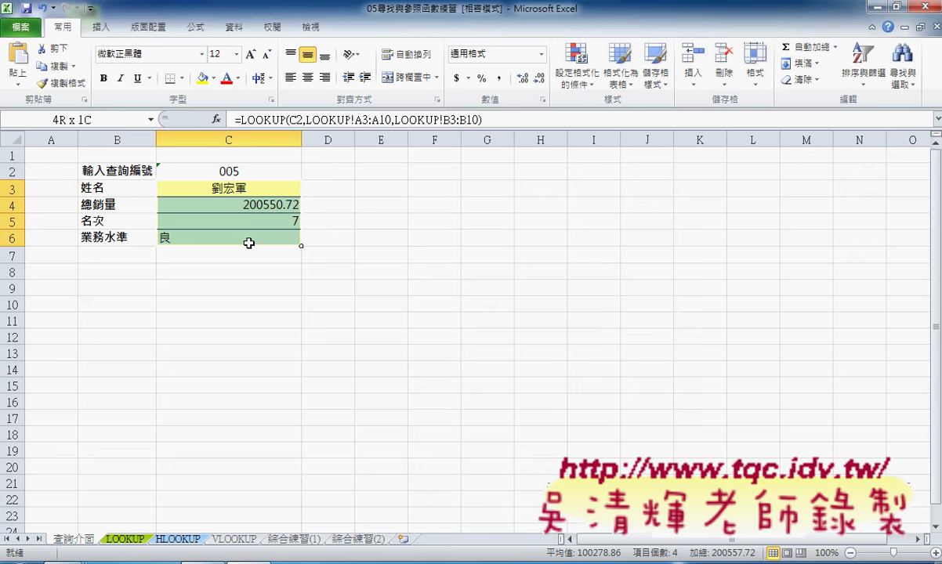
left_click(310, 78)
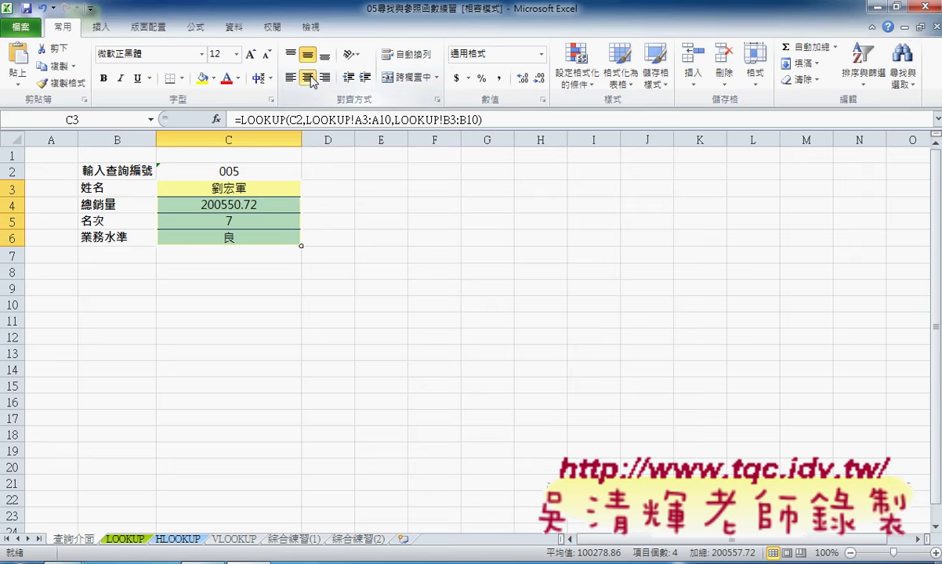
left_click(231, 171)
left_click_drag(235, 188, 254, 261)
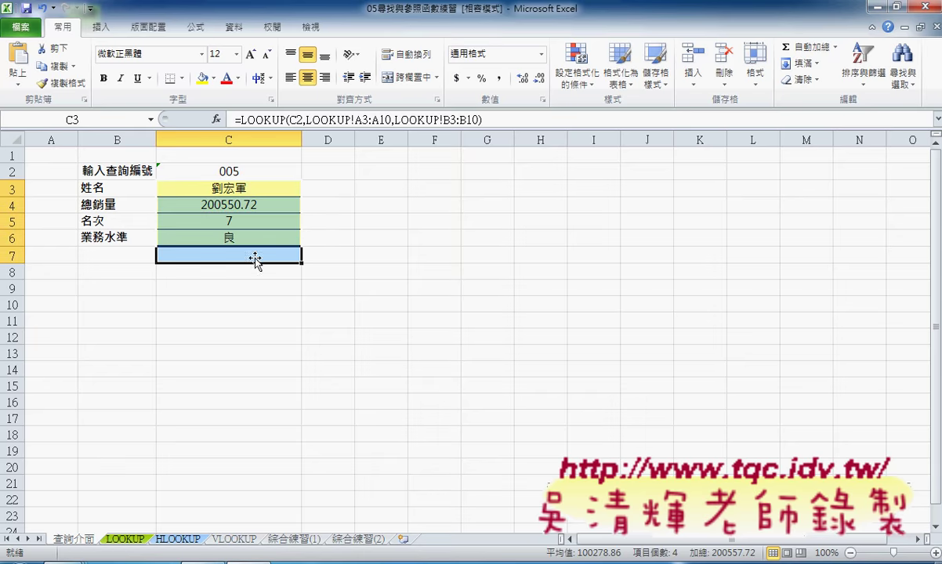
left_click(125, 539)
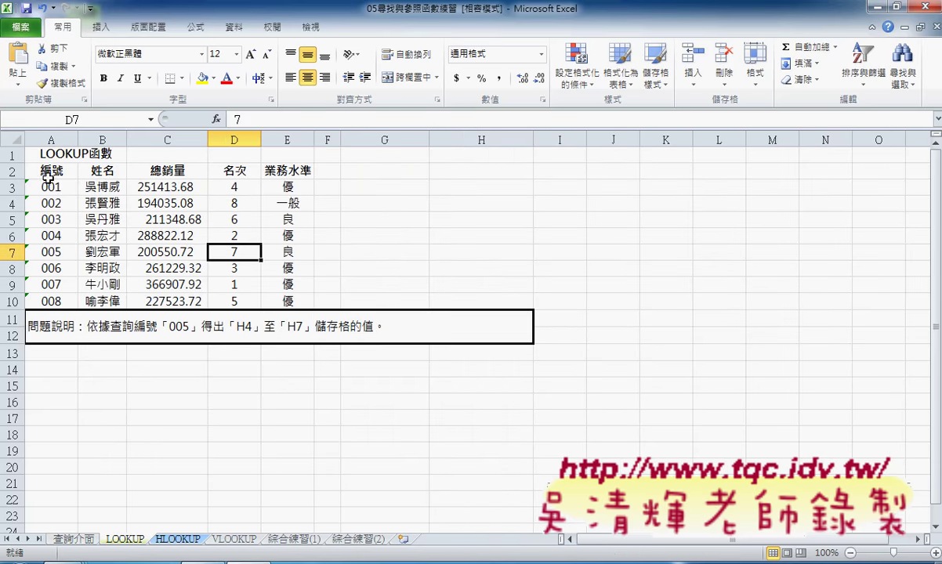
left_click(71, 538)
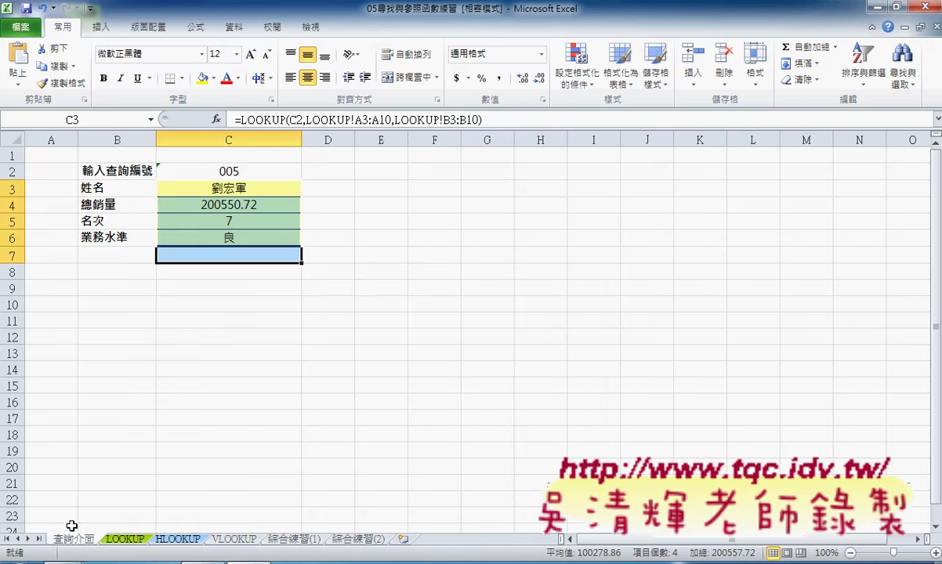
Change the ID in C2 to 001, then 002, giving 194035.08, rank 8, 一般
double_click(231, 171)
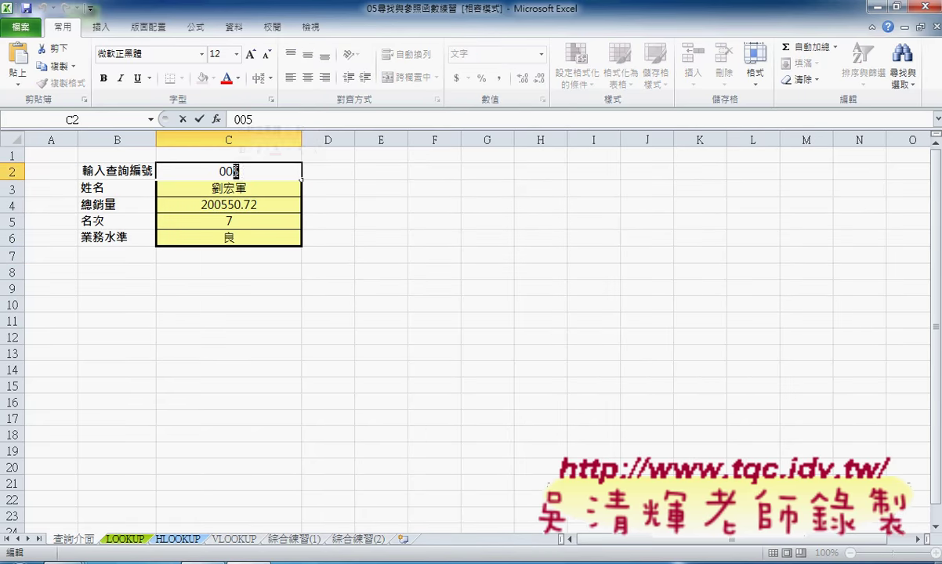
type("1")
key("Return")
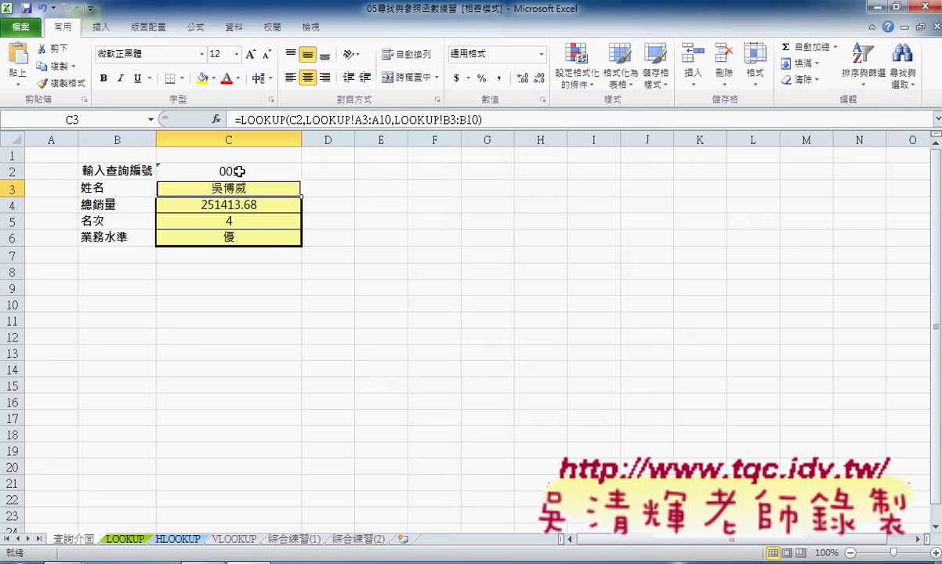
double_click(238, 171)
key("BackSpace")
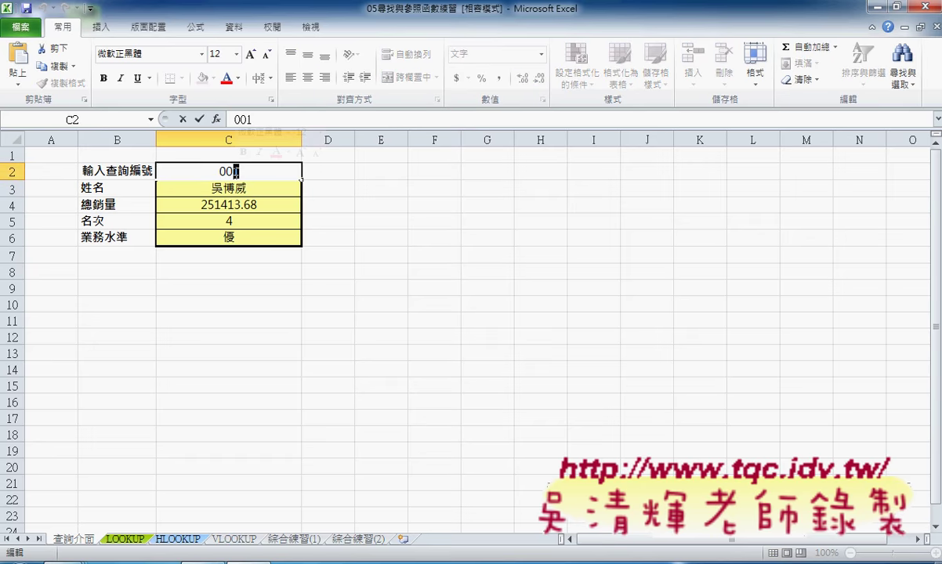
type("2")
key("Return")
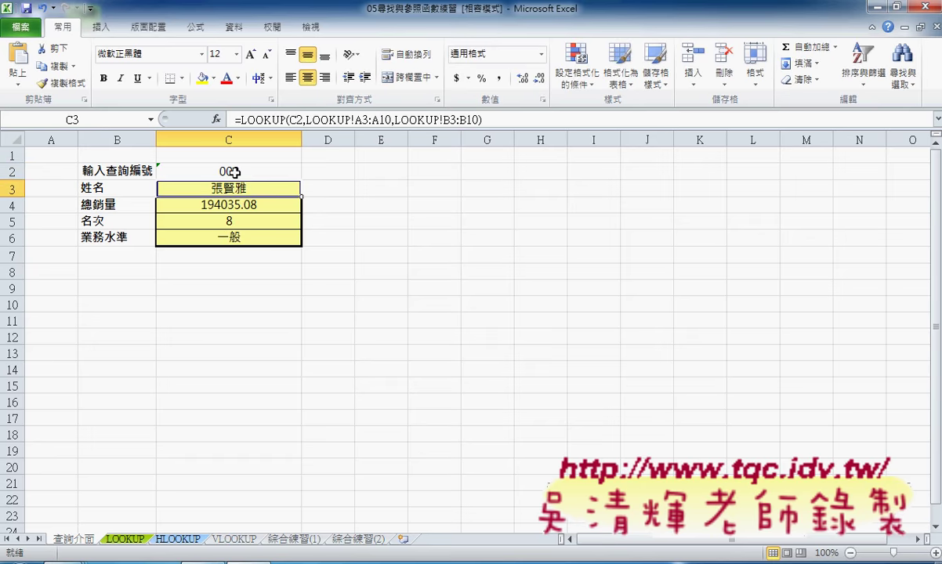
left_click(234, 171)
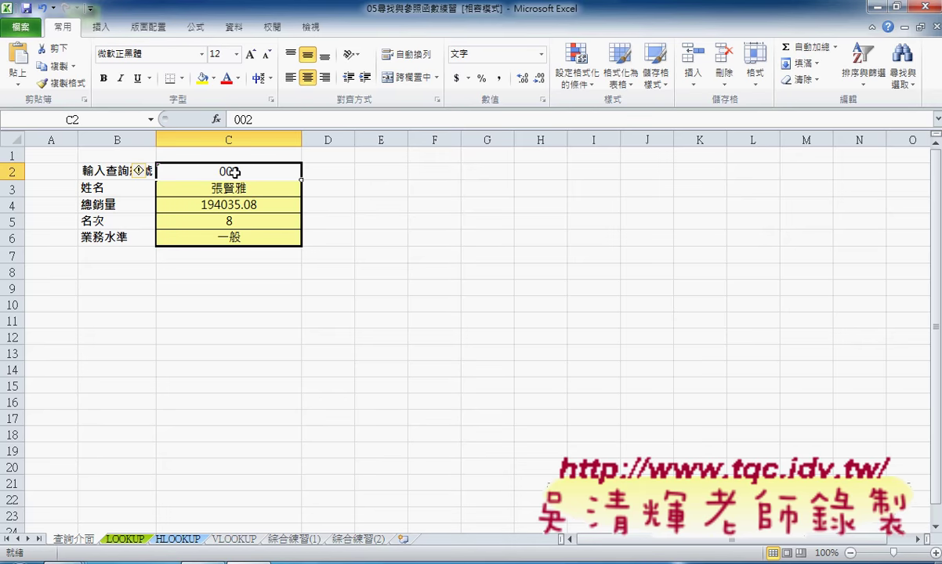
left_click(244, 188)
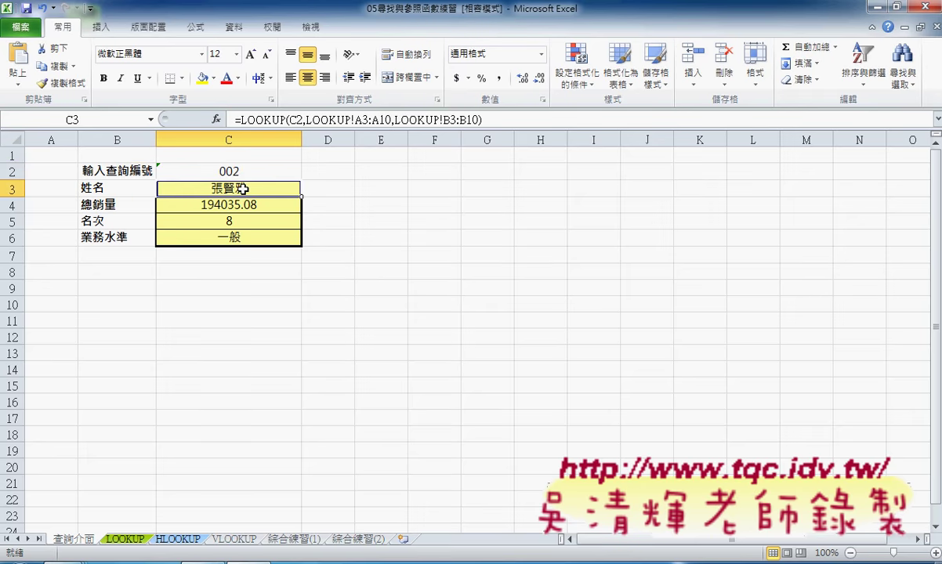
left_click(243, 171)
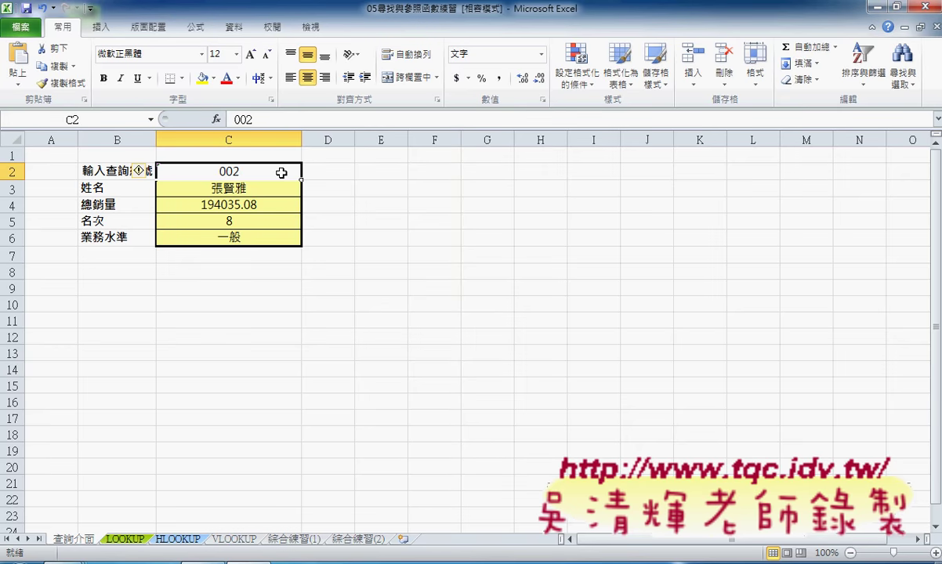
Switch between the LOOKUP and 查詢介面 sheets, ending on the LOOKUP data table
left_click(125, 539)
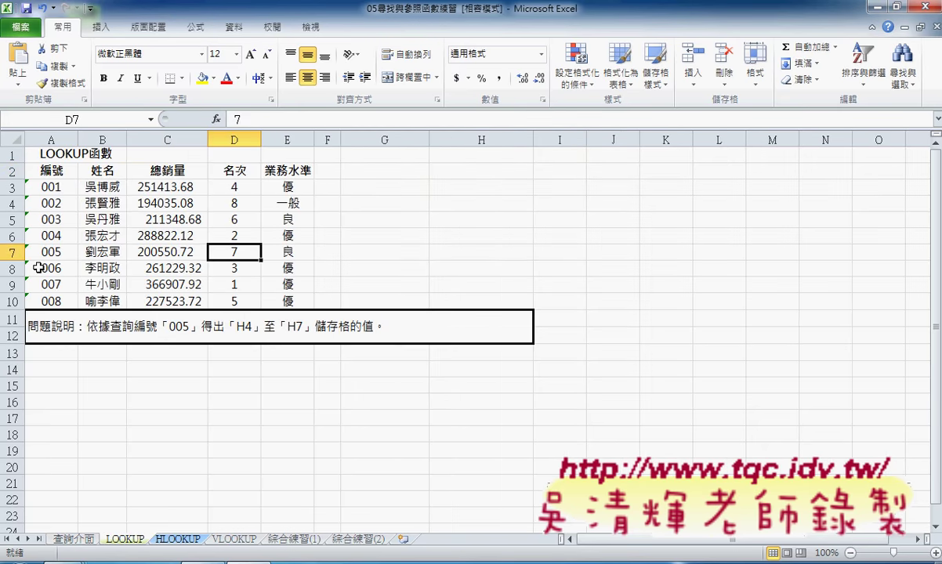
left_click(72, 541)
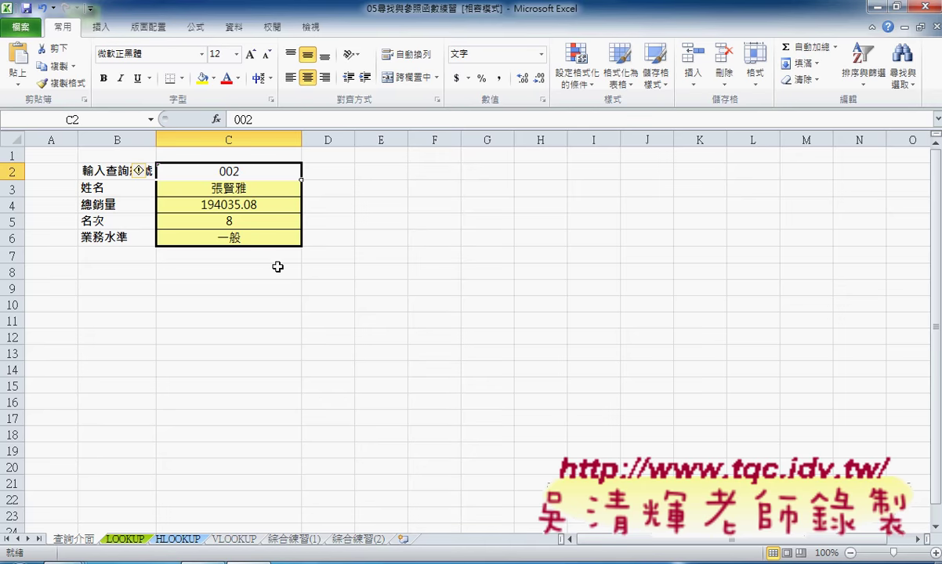
left_click(116, 540)
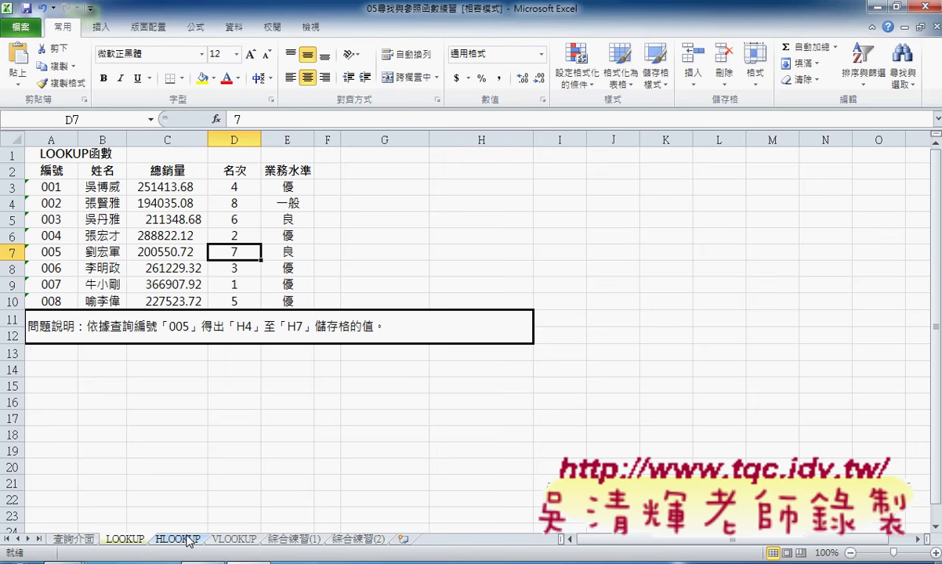
left_click(180, 539)
Select the 編號 column A2:A10 and open Create from Selection with Top row checked
left_click(51, 168)
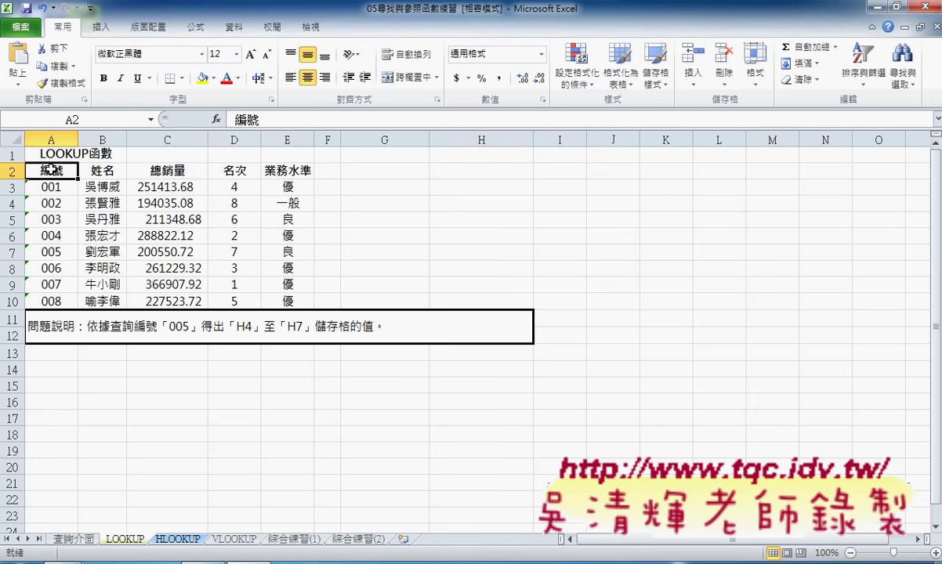
left_click_drag(51, 169, 50, 299)
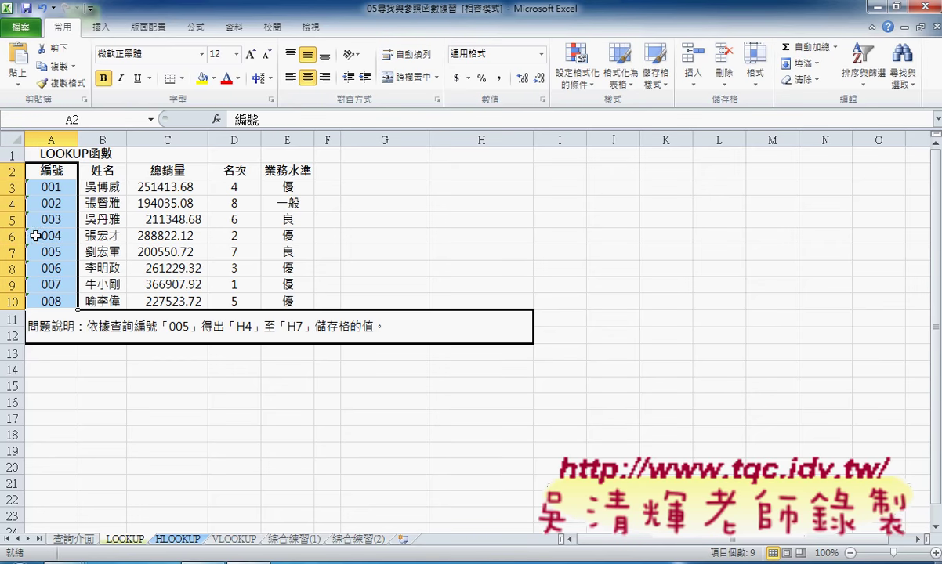
left_click(196, 28)
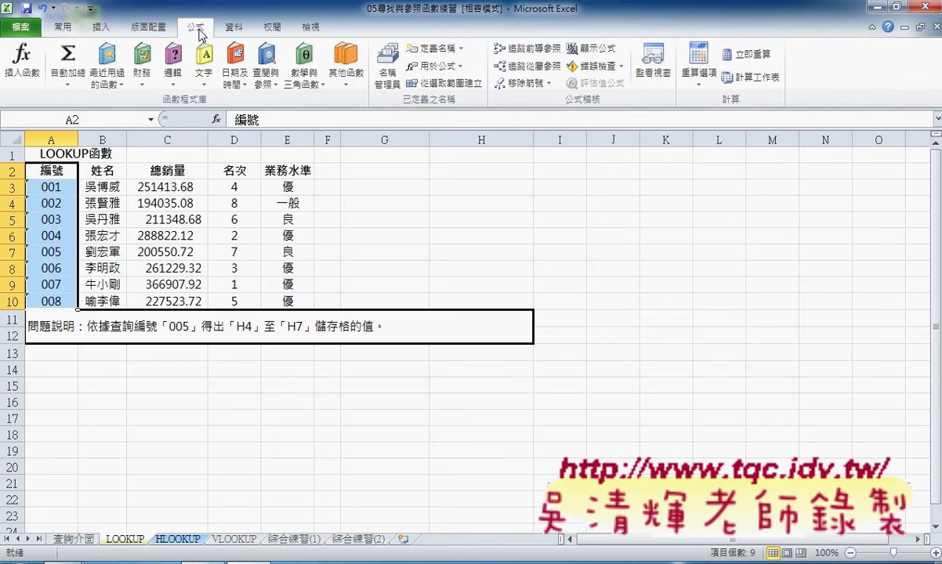
left_click(443, 90)
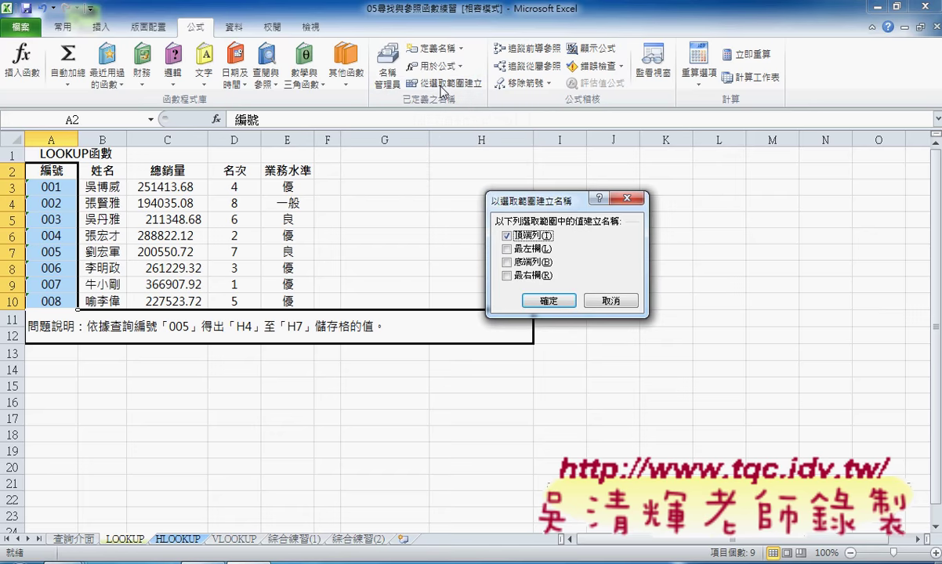
left_click_drag(523, 203, 140, 174)
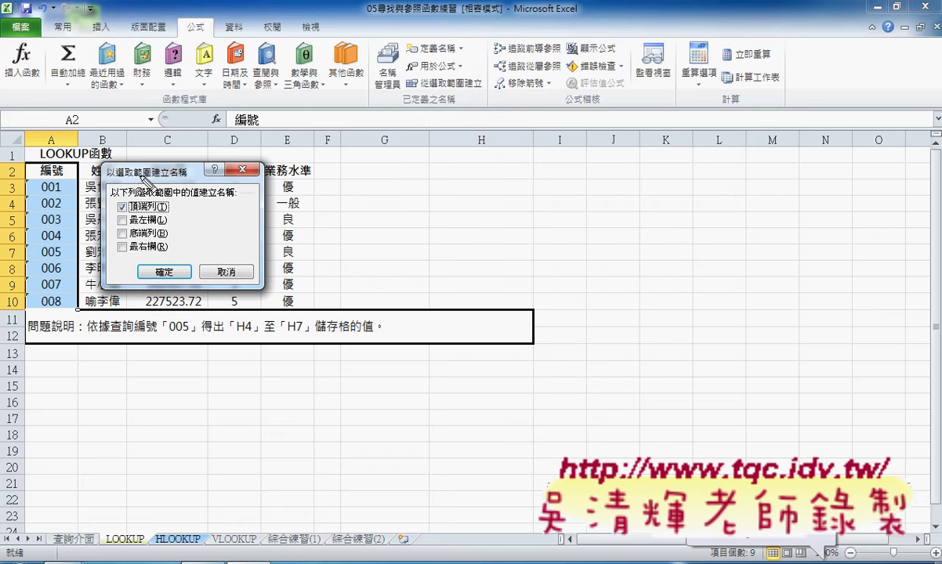
Annotate the header-row naming option and circle the 編號 header in A2 with the screen pen
left_click_drag(206, 22, 213, 35)
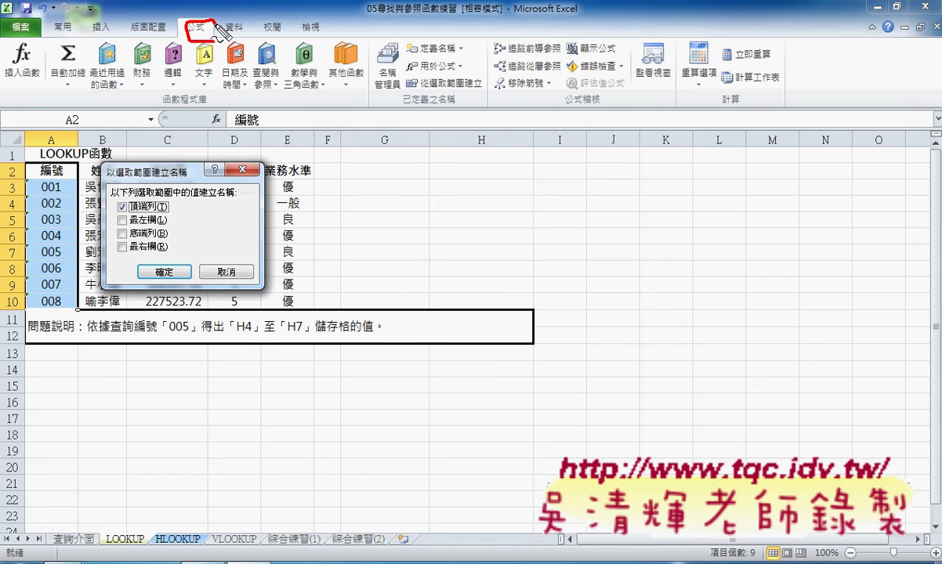
left_click_drag(478, 95, 481, 75)
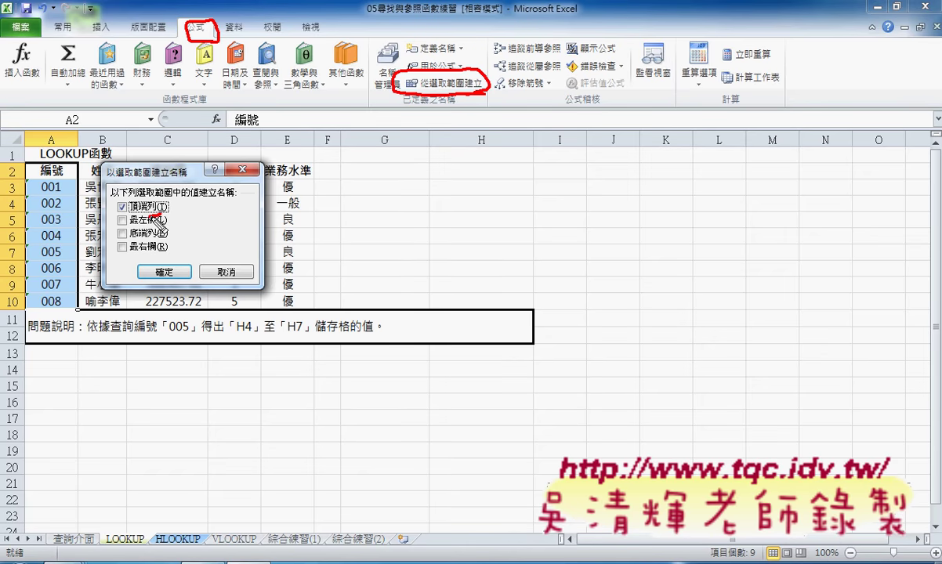
mouse_move(149, 210)
left_mouse_down()
mouse_move(108, 213)
mouse_move(168, 210)
left_mouse_up()
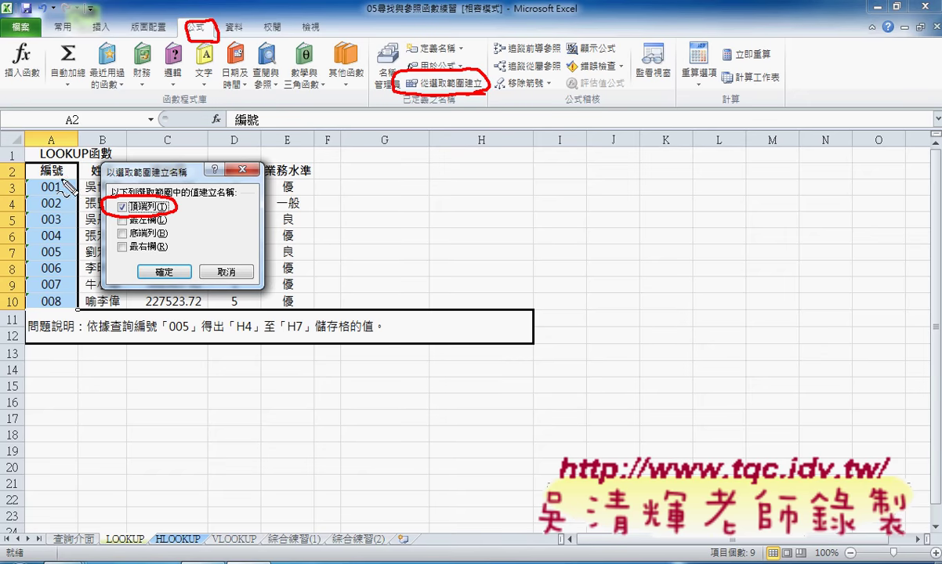
left_click_drag(72, 183, 65, 162)
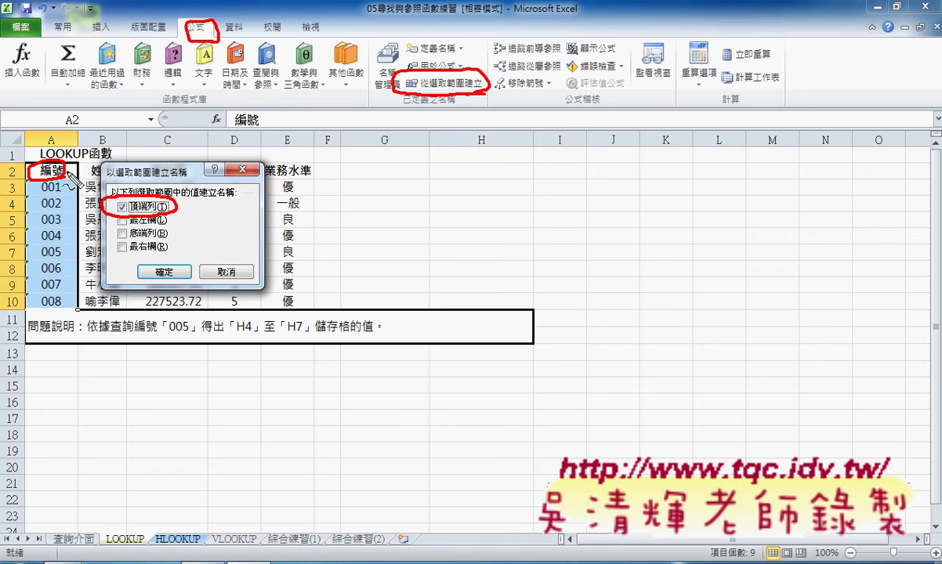
mouse_move(115, 195)
left_mouse_down()
mouse_move(70, 177)
mouse_move(78, 181)
left_mouse_up()
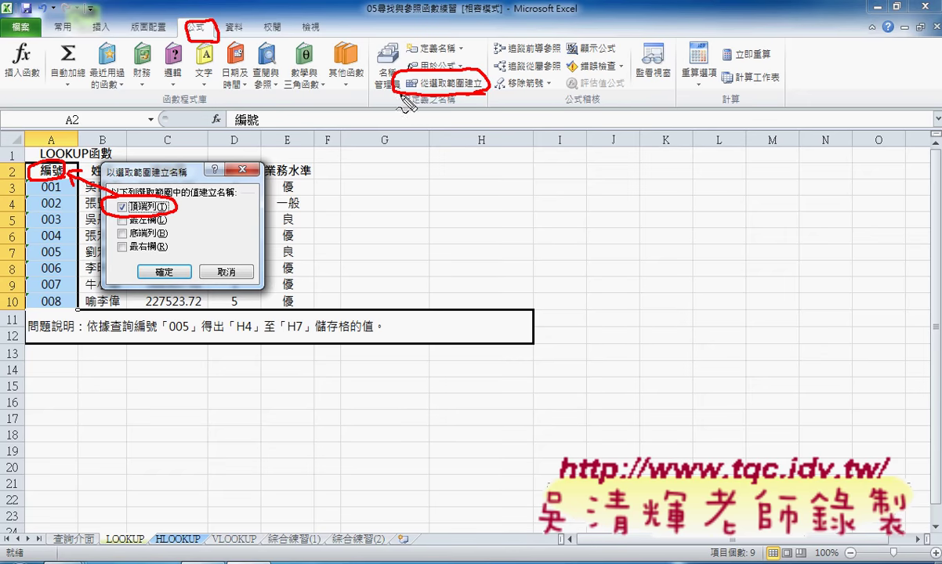
Mark the ID values 002–008, clear the ink, and confirm naming A3:A10 as 編號
left_click_drag(370, 99, 394, 98)
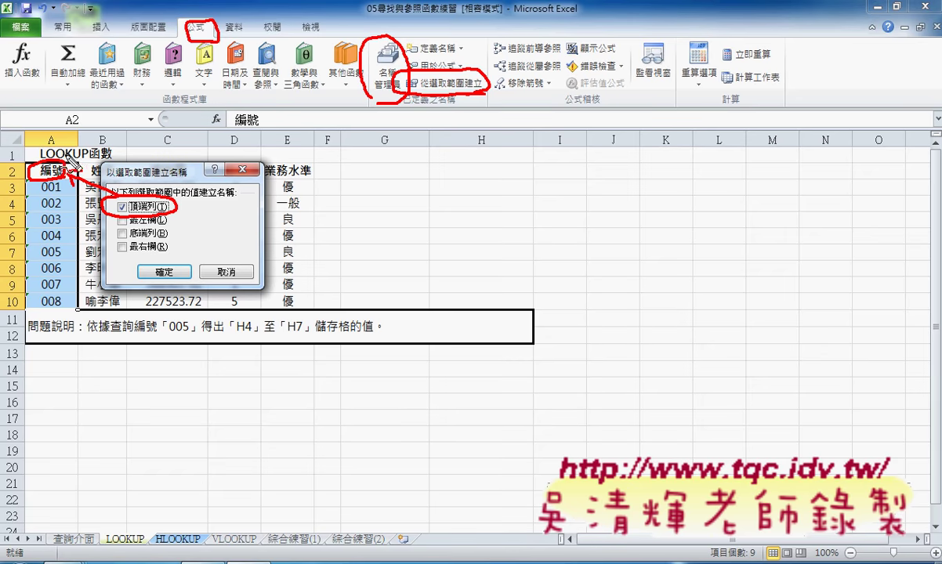
left_click_drag(66, 127, 359, 85)
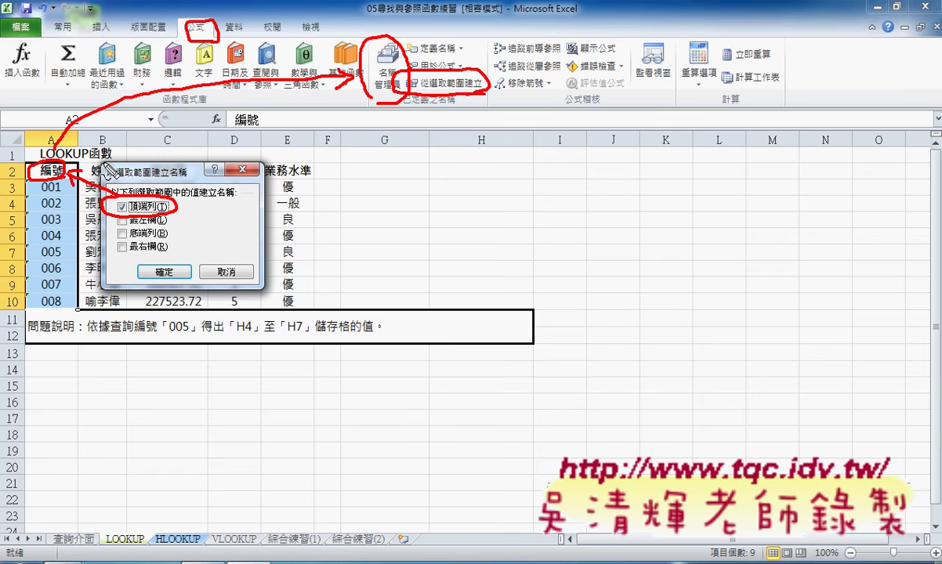
mouse_move(65, 262)
left_mouse_down()
mouse_move(69, 202)
mouse_move(61, 298)
left_mouse_up()
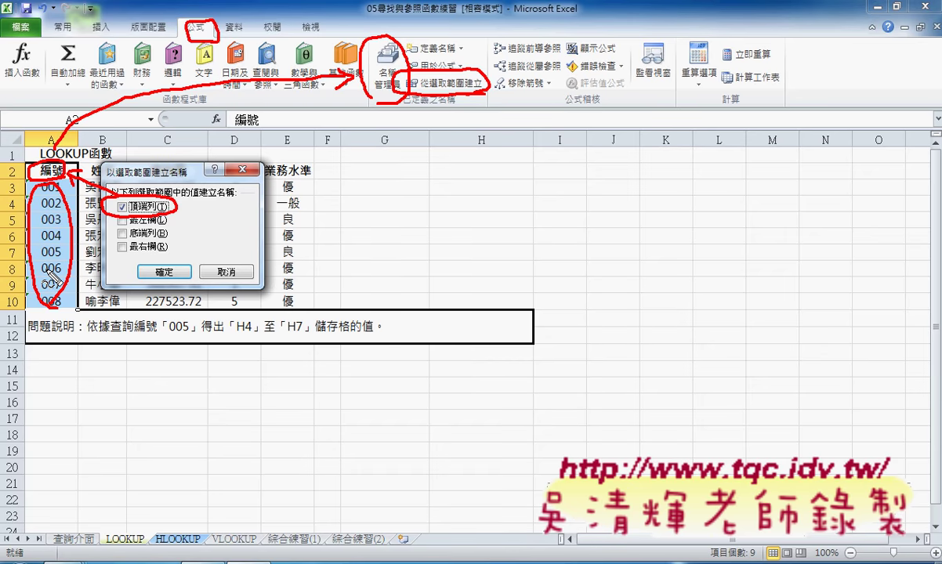
key("Escape")
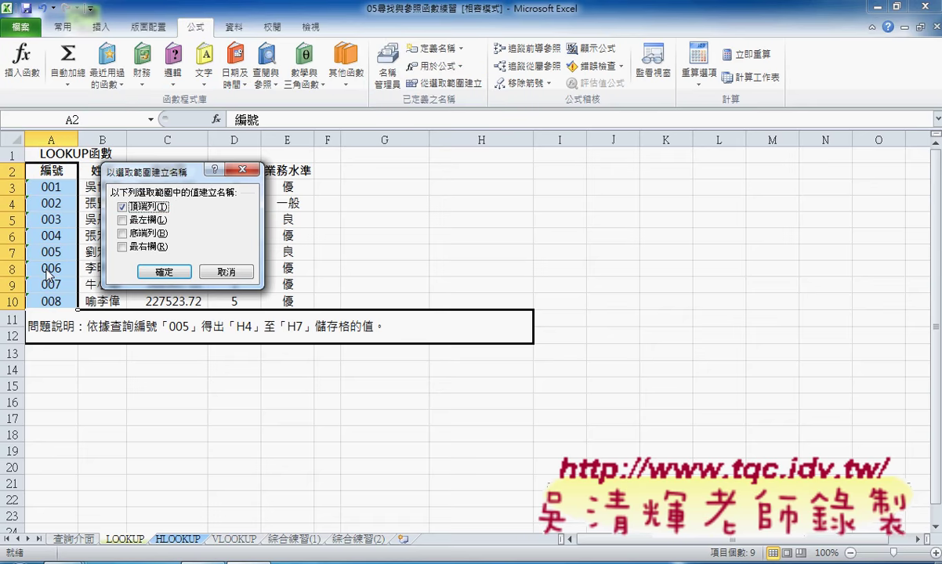
left_click(165, 272)
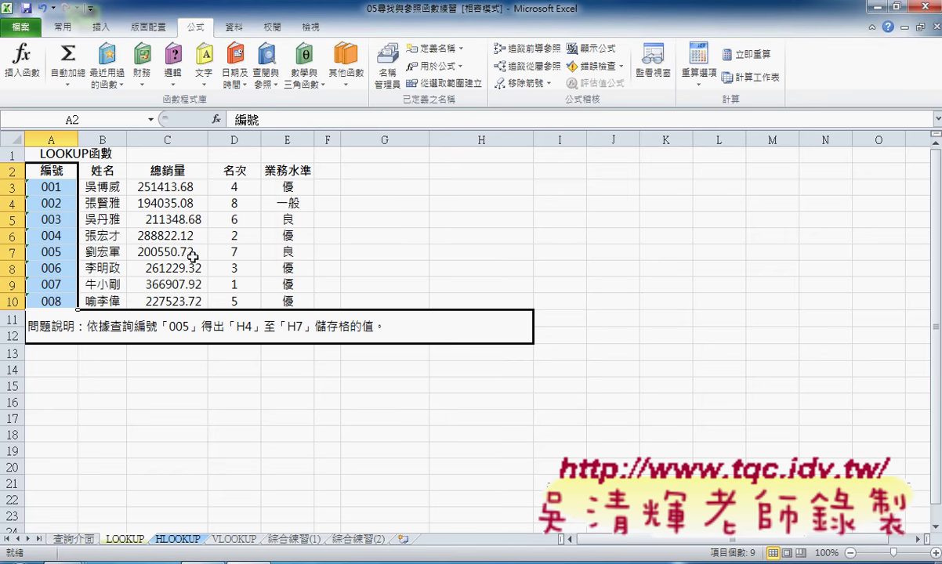
left_click(390, 79)
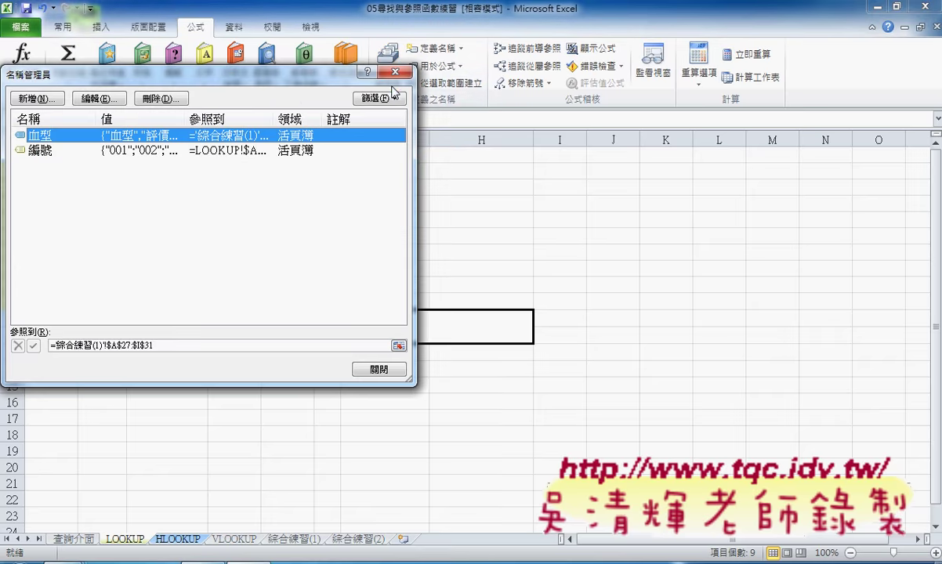
left_click_drag(412, 76, 459, 75)
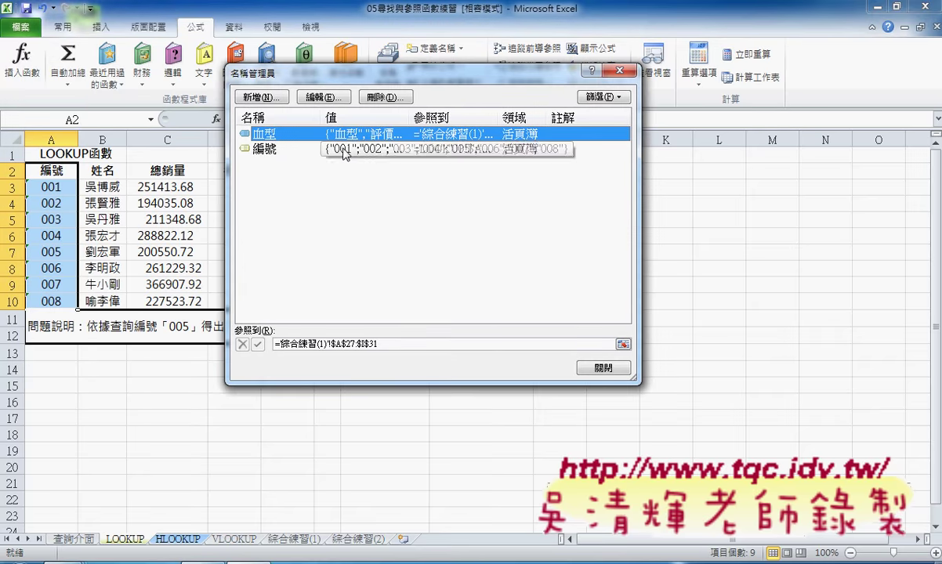
left_click(323, 148)
left_click(376, 344)
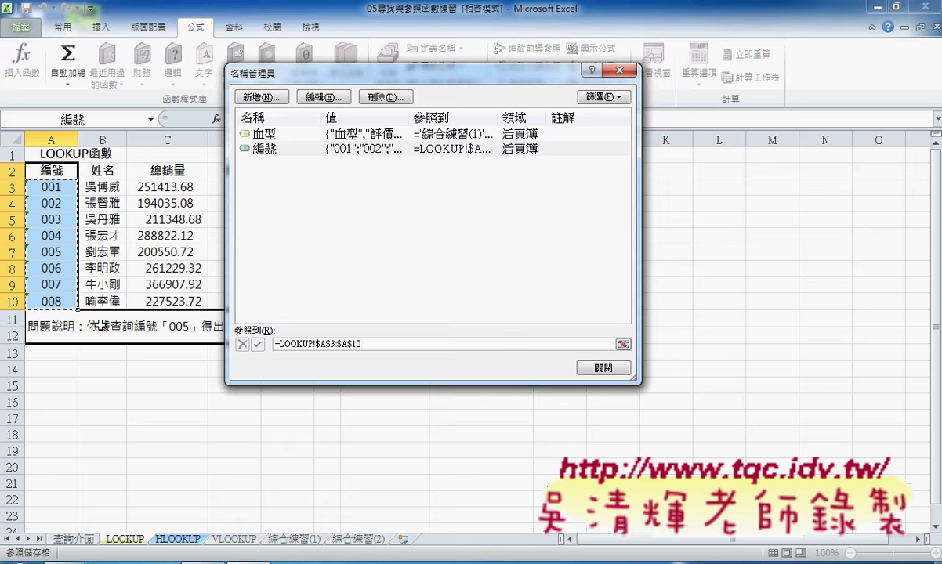
left_click(619, 70)
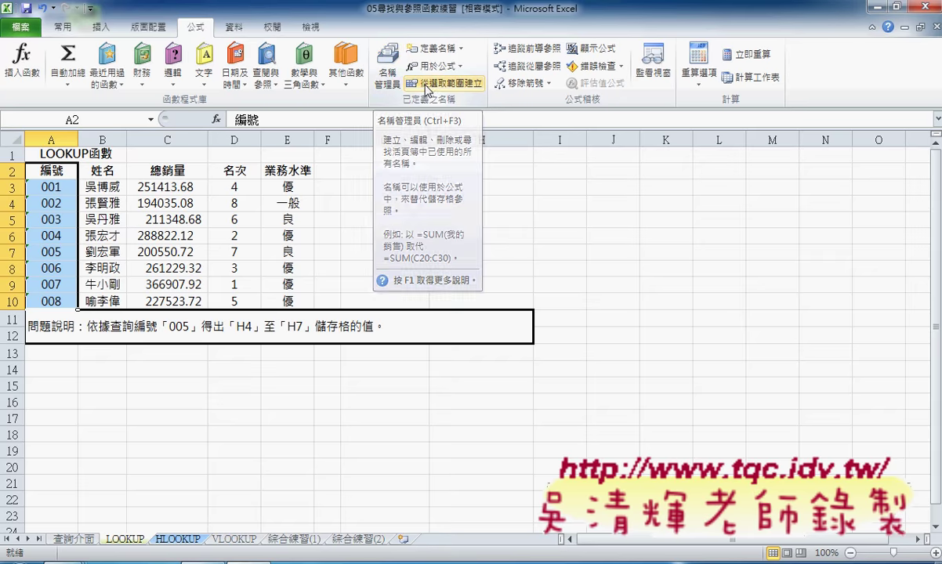
Switch to the 查詢介面 sheet and select the lookup input cell C2
left_click(71, 539)
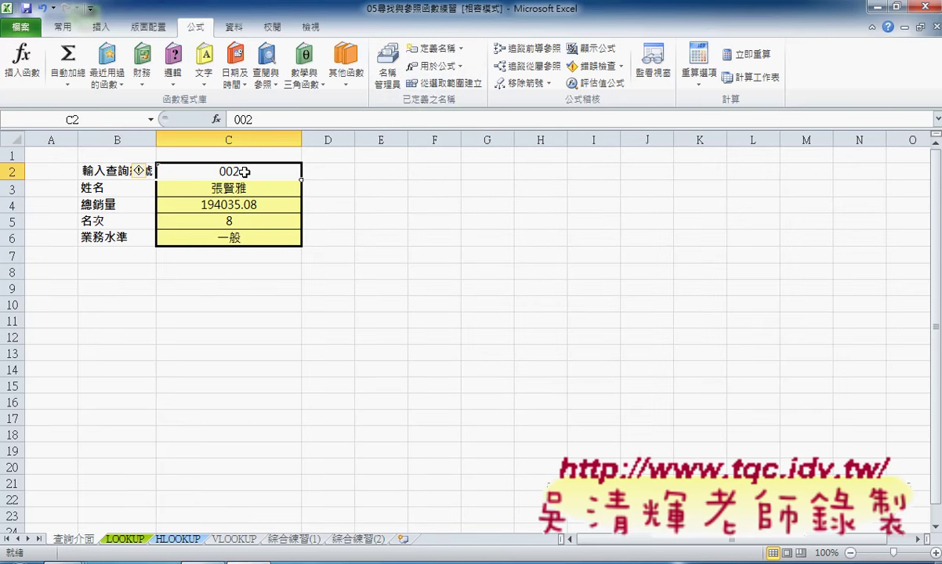
left_click(378, 189)
left_click(280, 170)
Circle C2's value 002, then open Data Validation for C2 and move the dialog aside
left_click(237, 30)
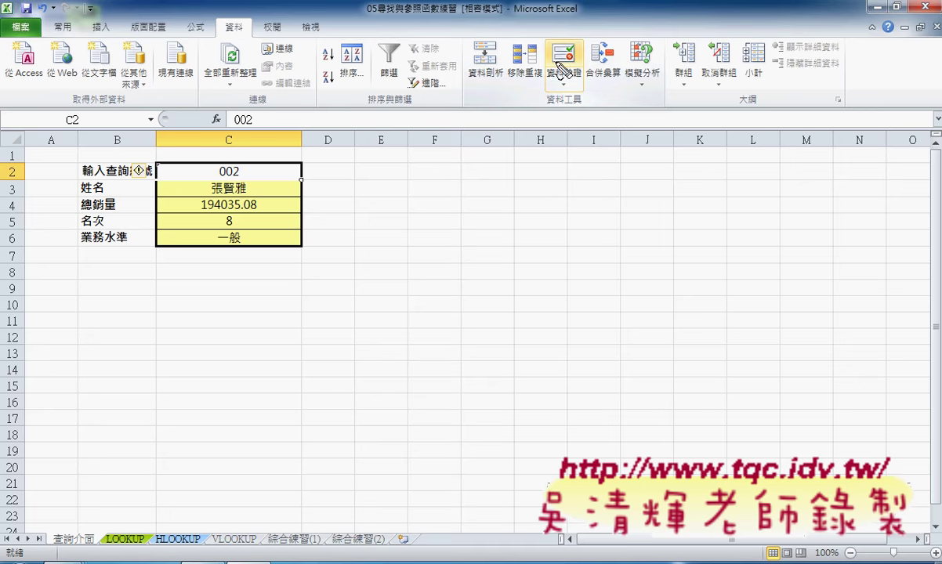
left_click_drag(549, 101, 568, 103)
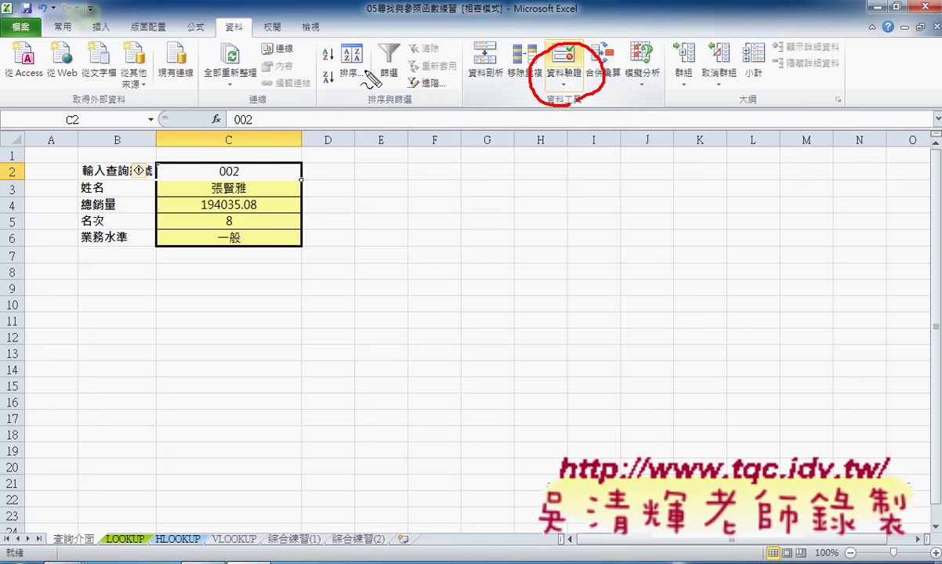
left_click_drag(254, 35, 519, 57)
mouse_move(243, 163)
left_mouse_down()
mouse_move(259, 178)
mouse_move(286, 163)
mouse_move(296, 180)
left_mouse_up()
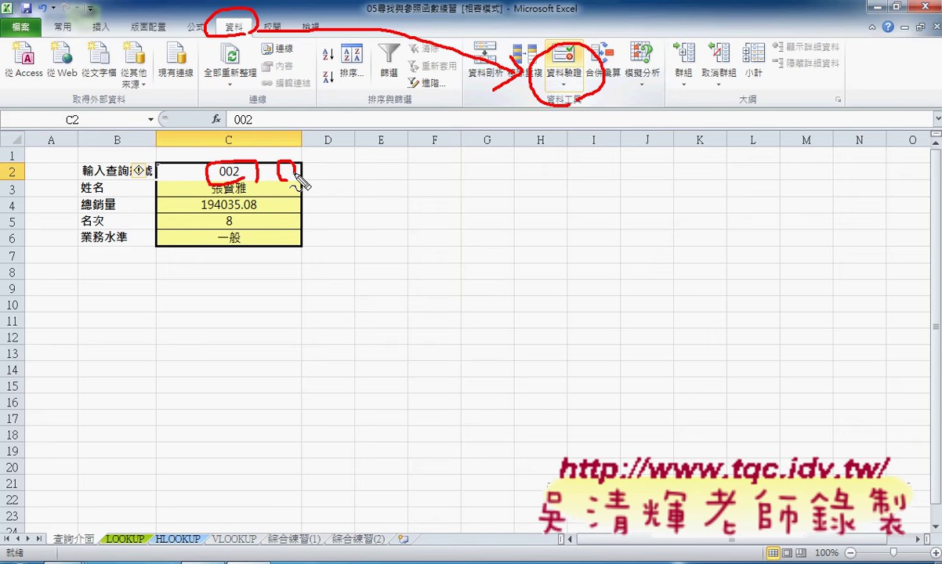
key("Escape")
left_click(565, 63)
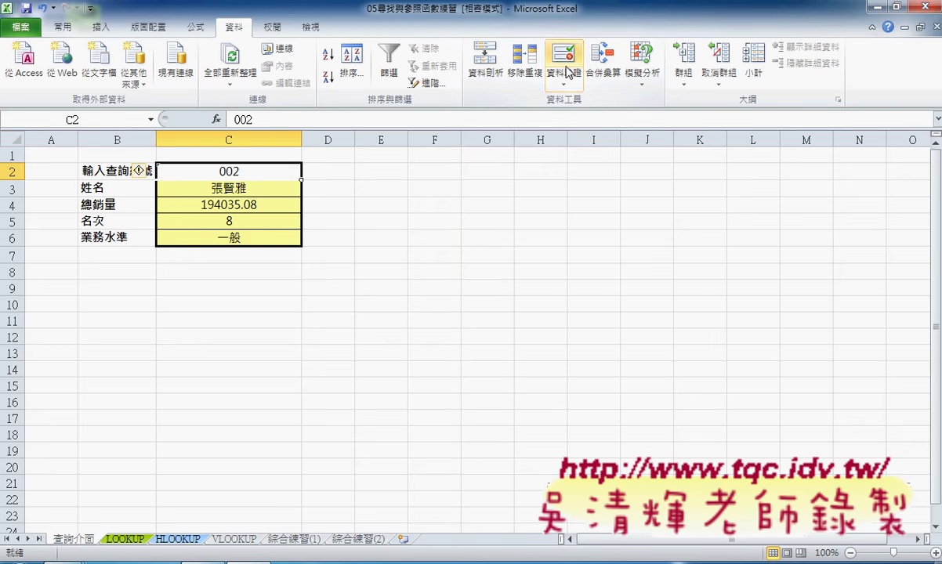
left_click_drag(452, 118, 540, 97)
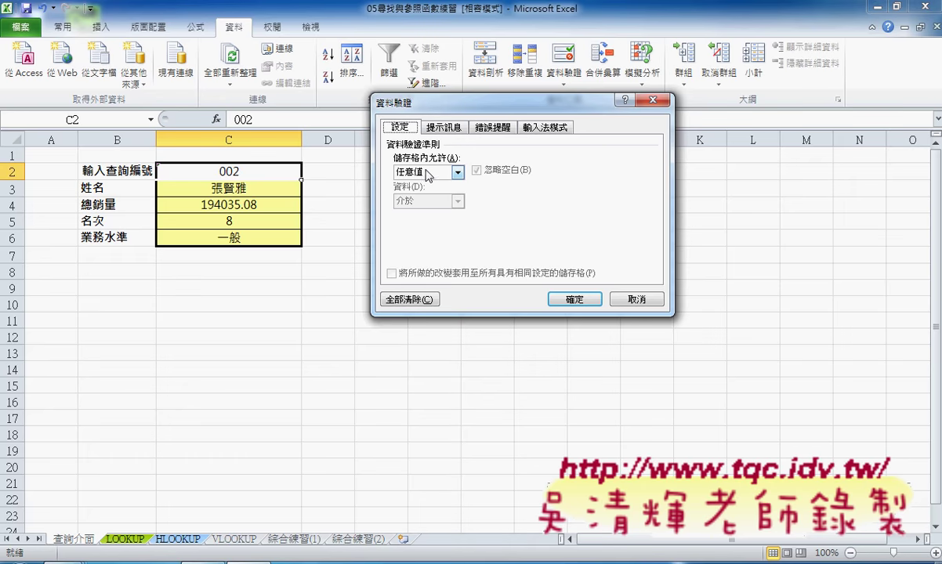
Set C2's validation to List with source =編號 pasted from the defined names, and apply it
left_click(404, 172)
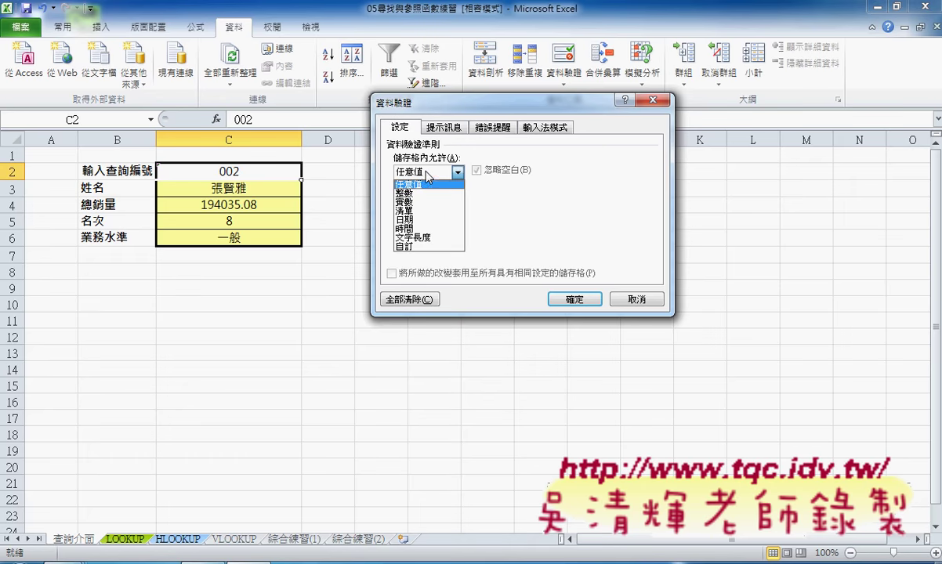
left_click(415, 212)
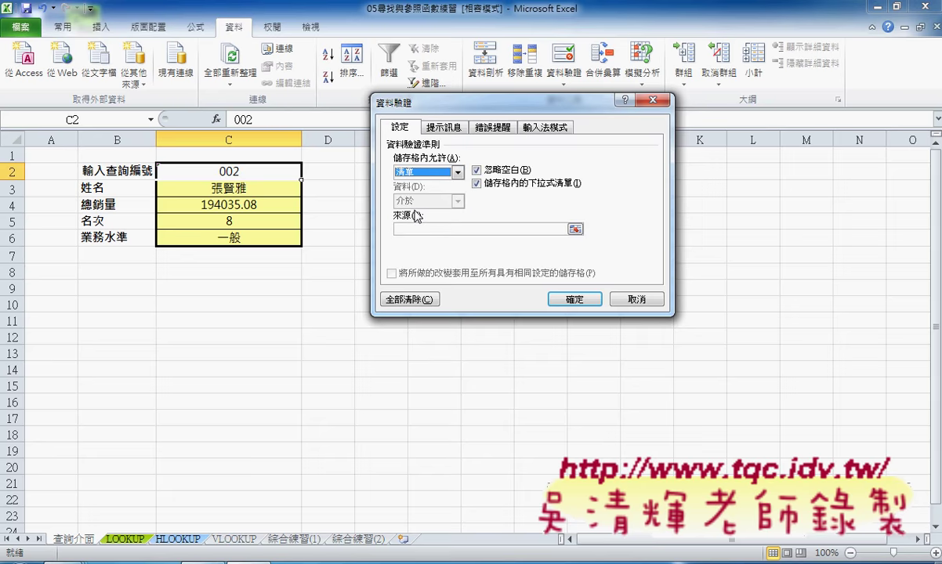
left_click(415, 230)
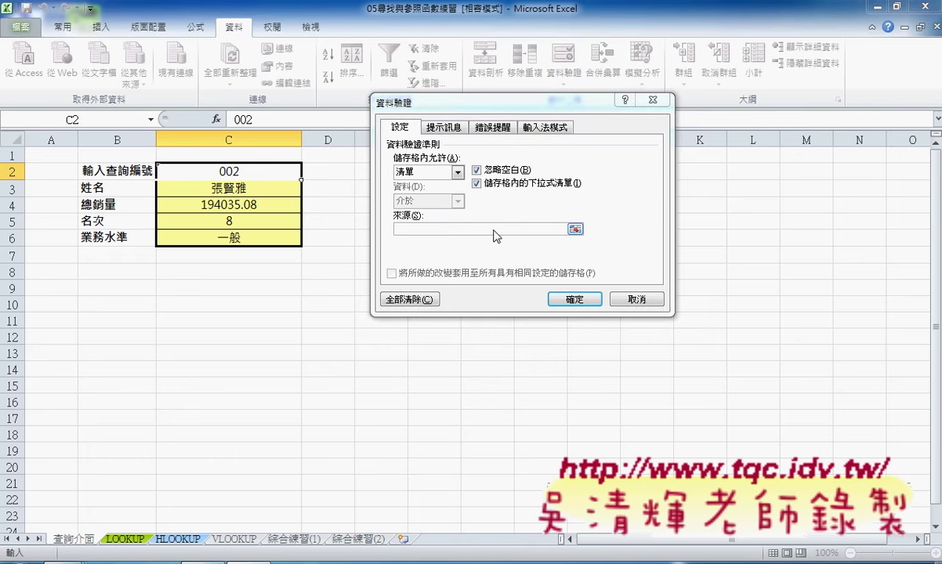
key("F3")
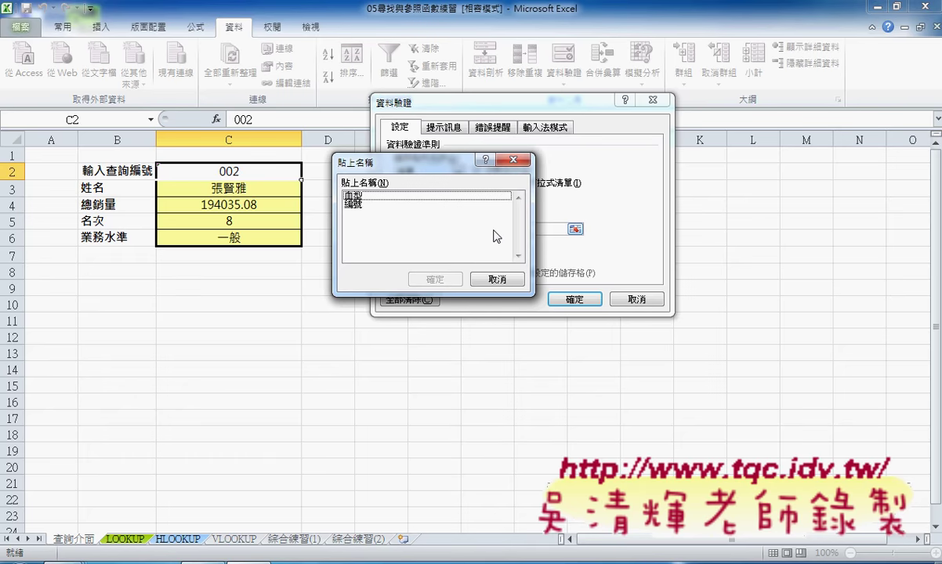
left_click(346, 203)
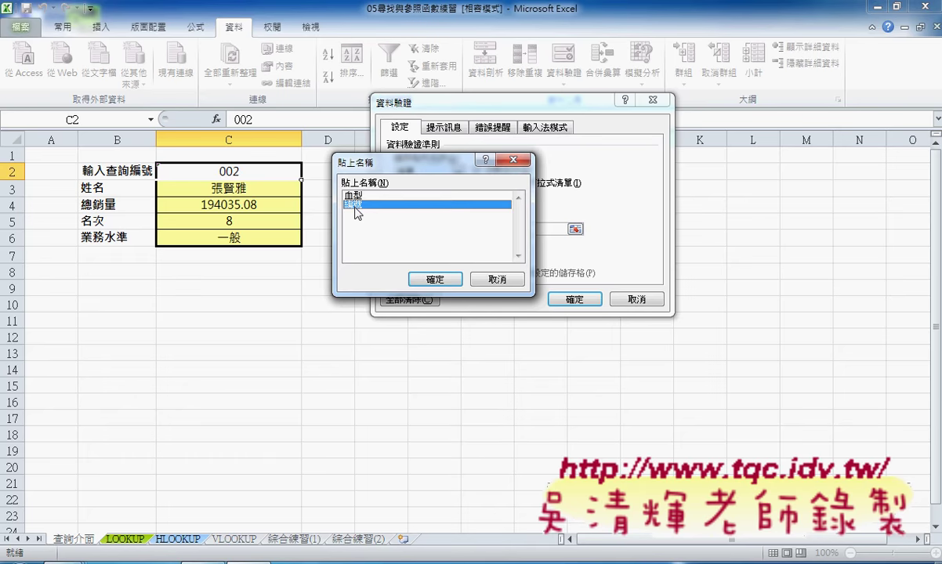
left_click(430, 281)
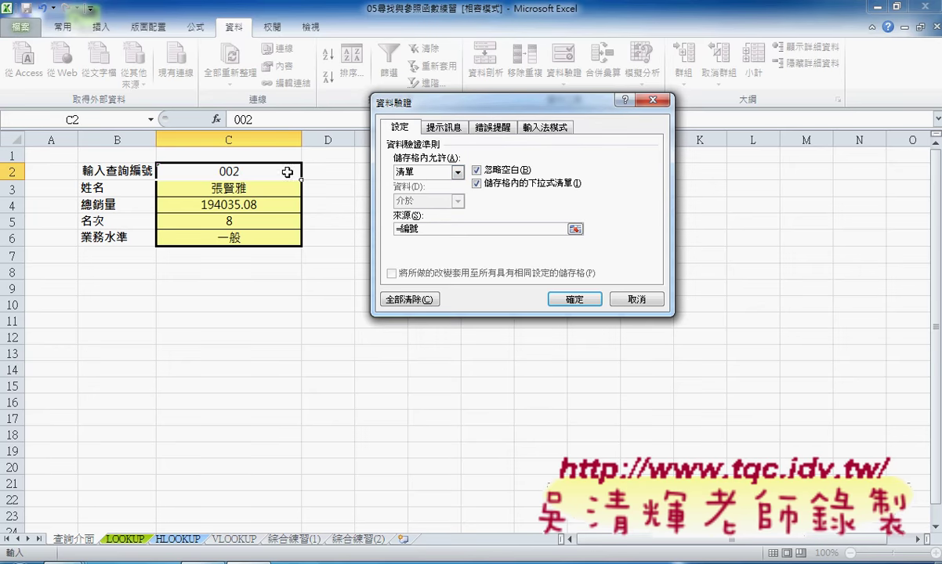
left_click(566, 299)
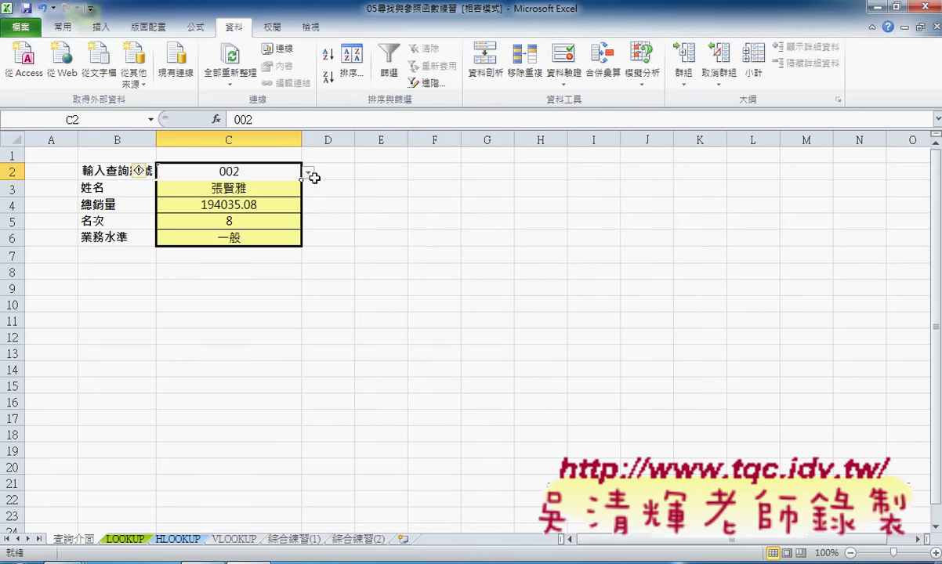
Pick IDs 003, 004, then 006 from C2's dropdown, then view the LOOKUP sheet
left_click(309, 173)
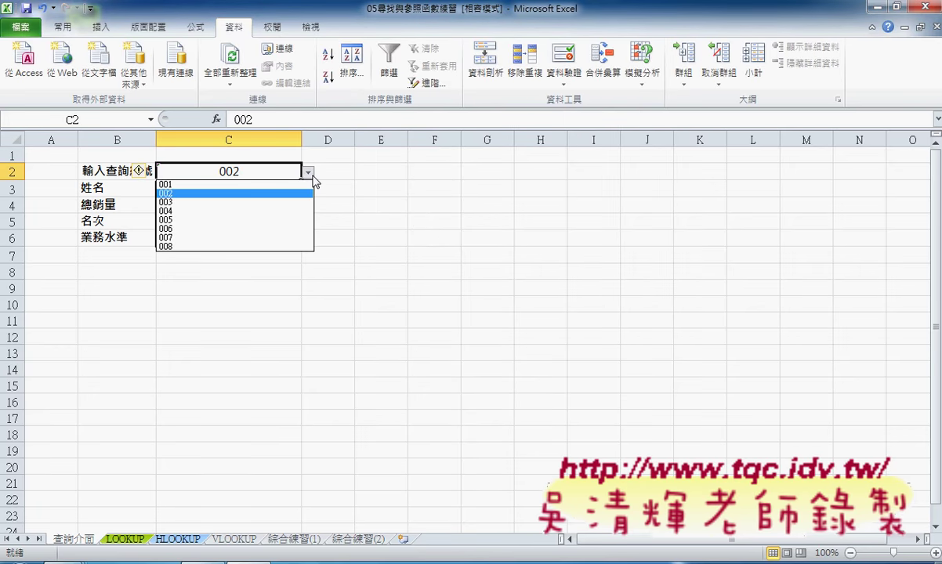
left_click(257, 201)
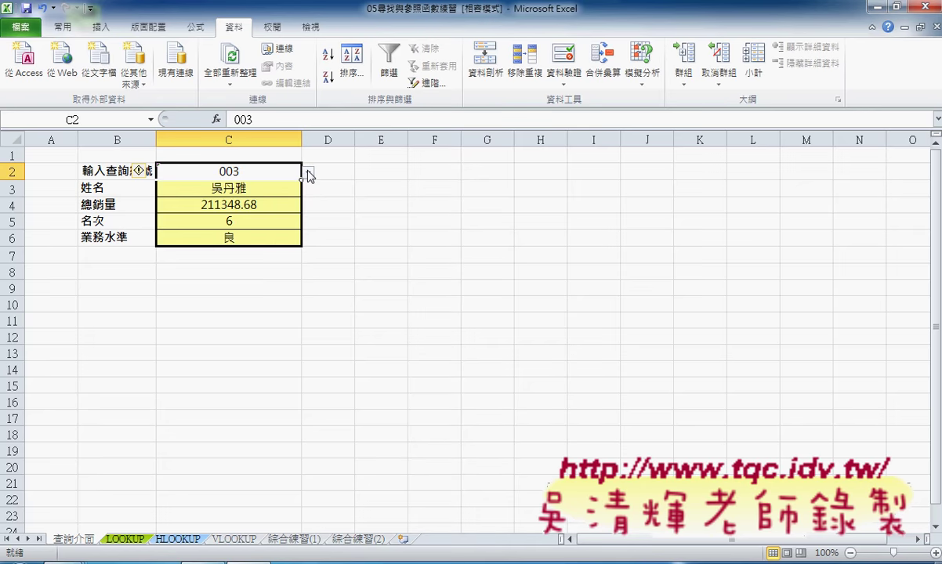
left_click(309, 172)
left_click(295, 208)
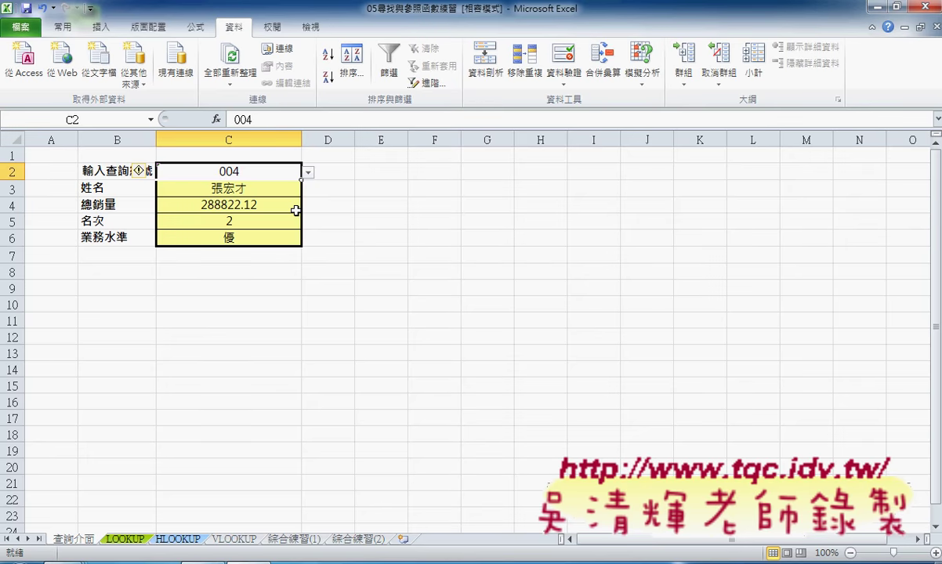
left_click(308, 172)
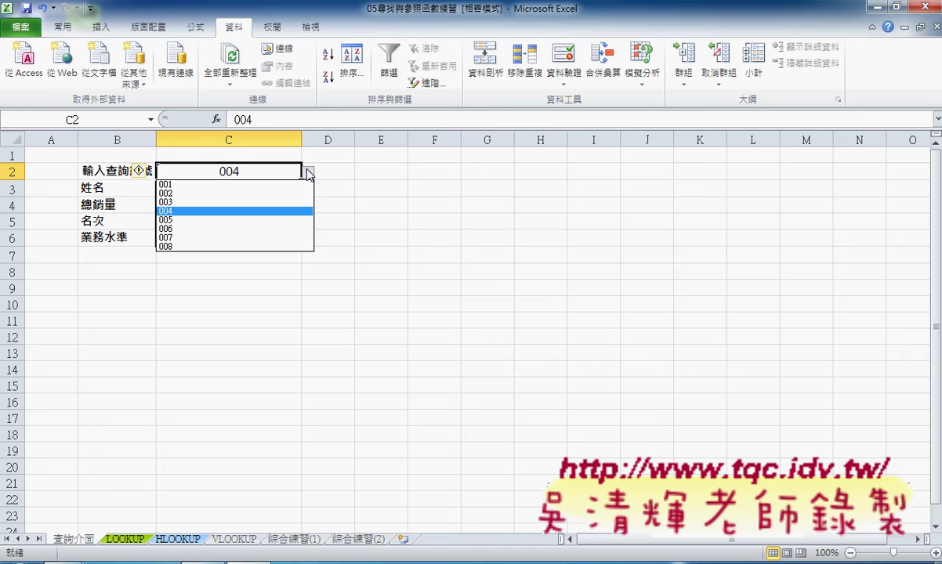
left_click(275, 228)
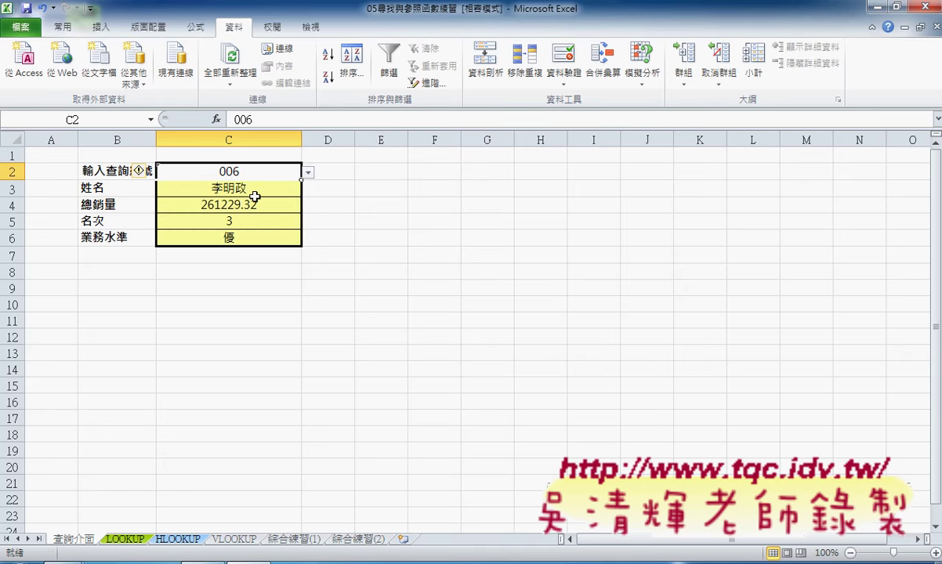
left_click(130, 541)
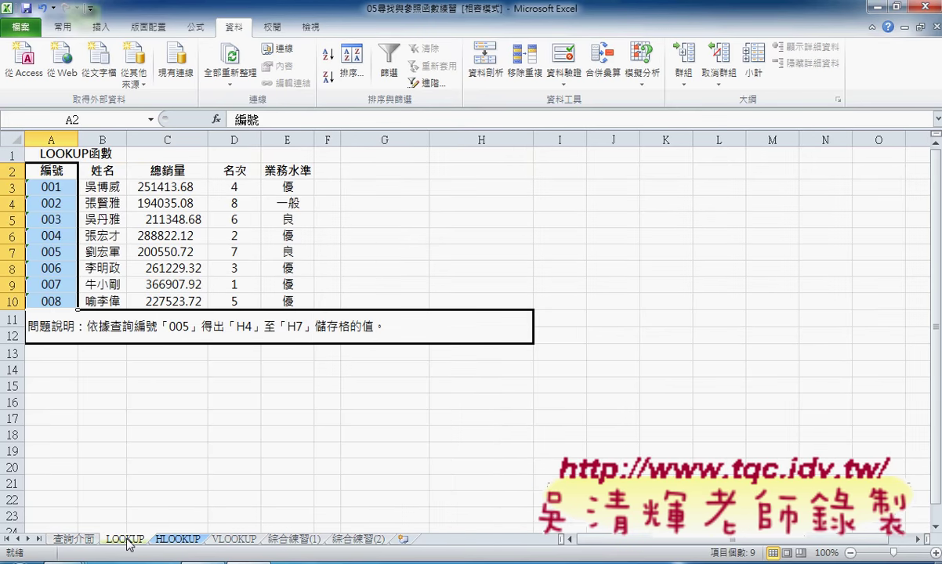
Inspect C3's vector LOOKUP arguments (Result_vector LOOKUP!B3:B10) without changes, then check C4 and C2
left_click(72, 540)
left_click(235, 185)
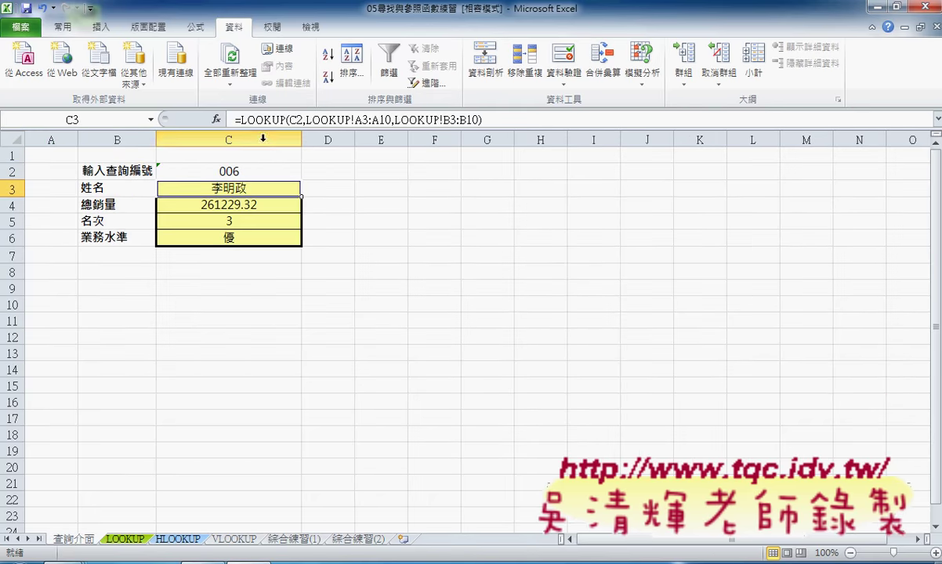
left_click(270, 119)
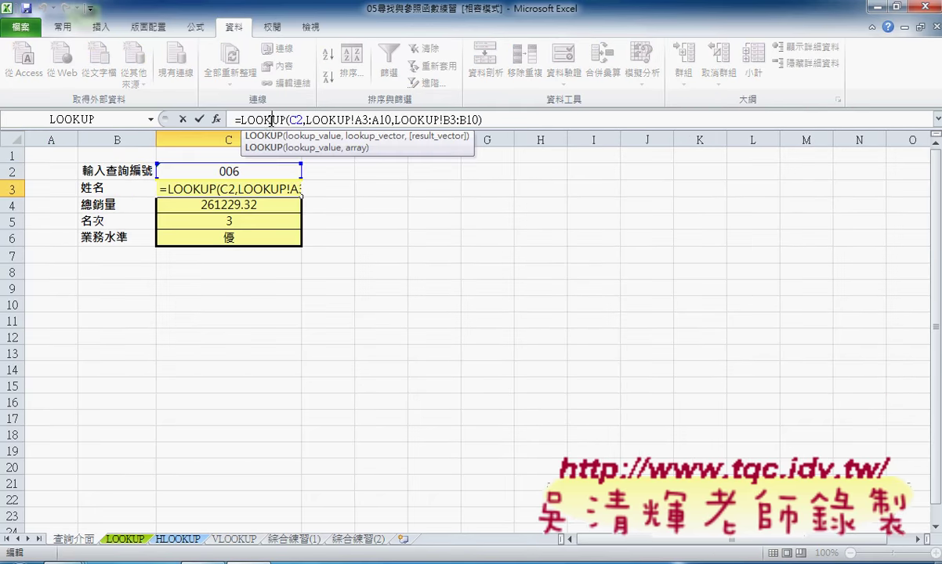
left_click(217, 120)
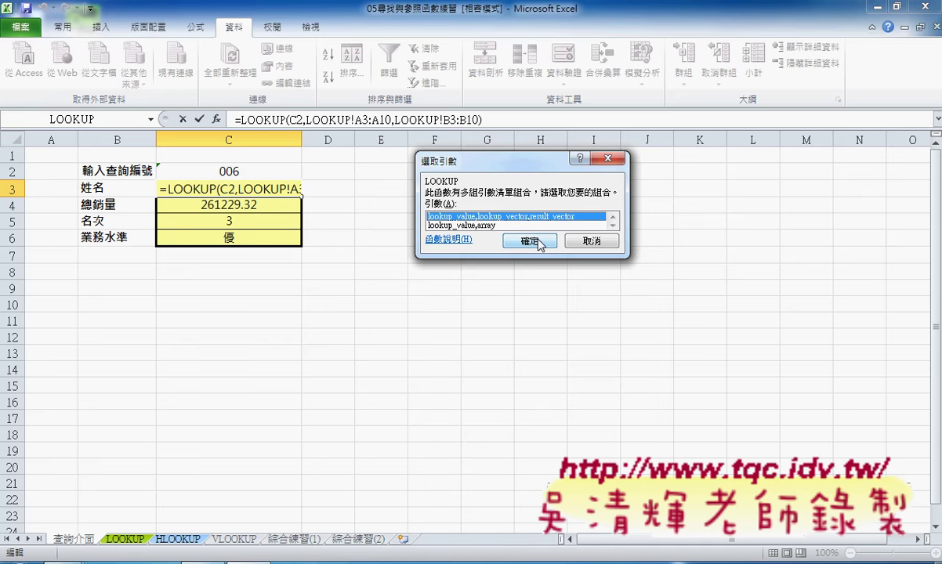
left_click(539, 239)
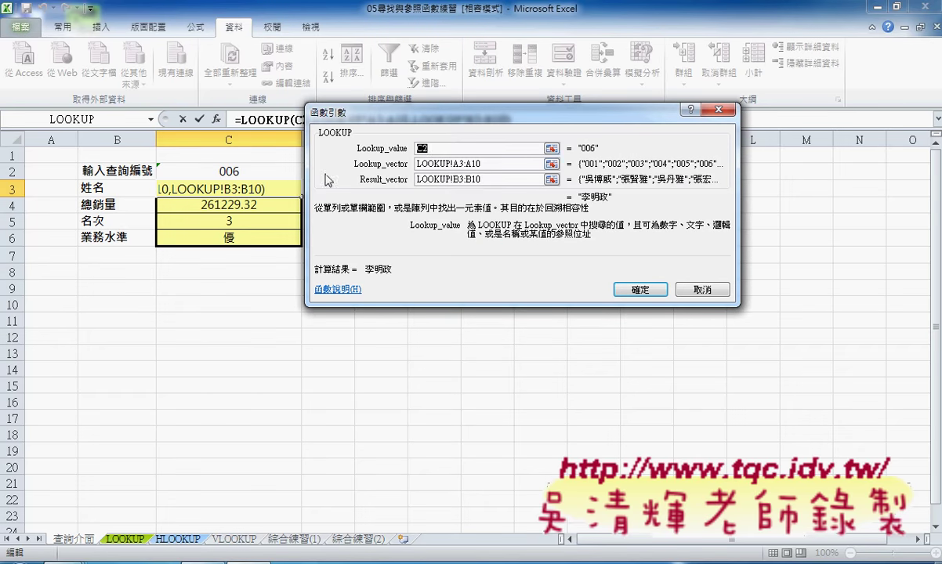
left_click(468, 164)
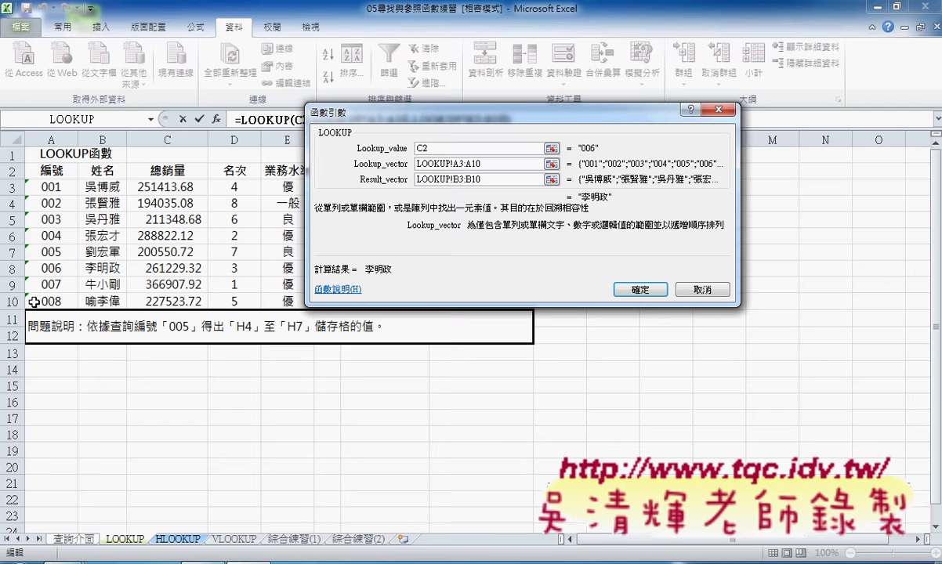
left_click_drag(478, 180, 409, 180)
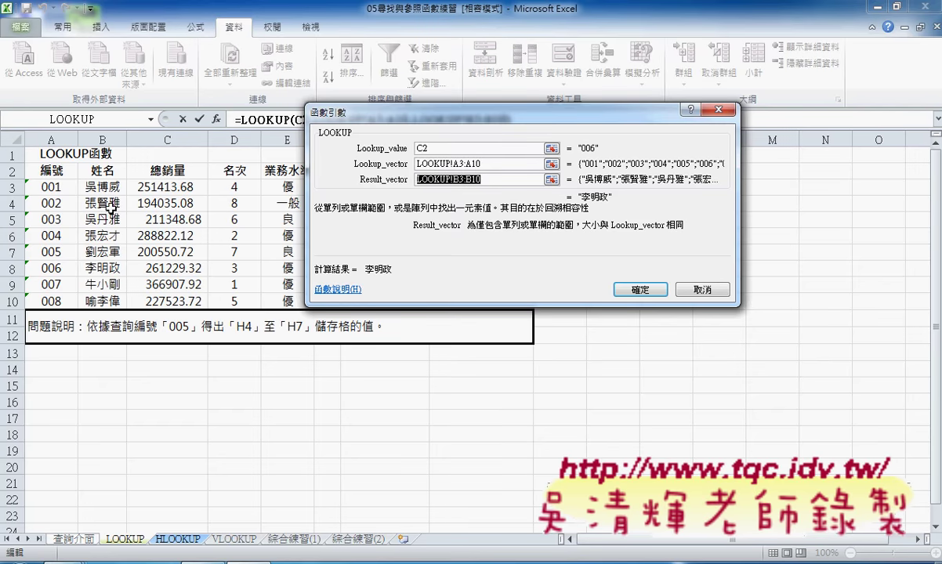
left_click(701, 290)
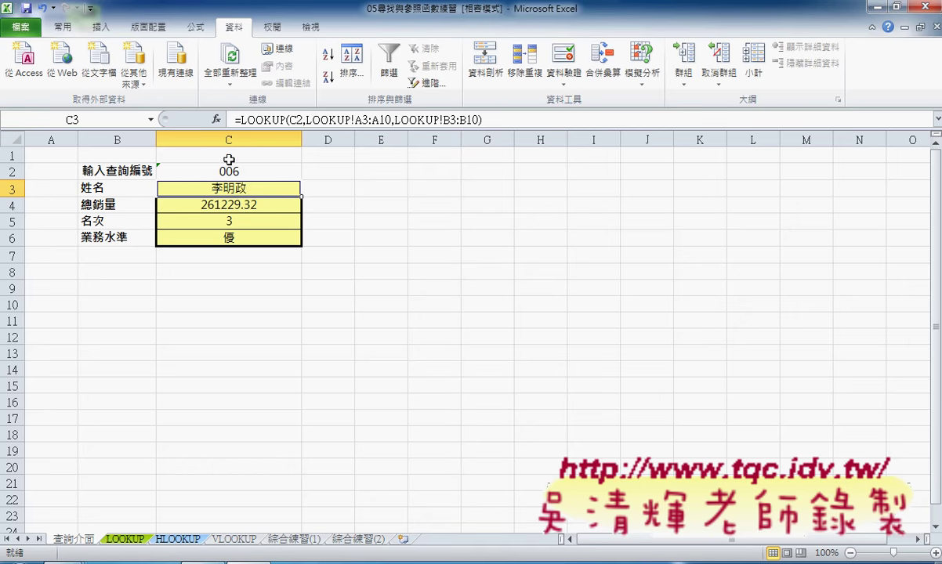
left_click(231, 205)
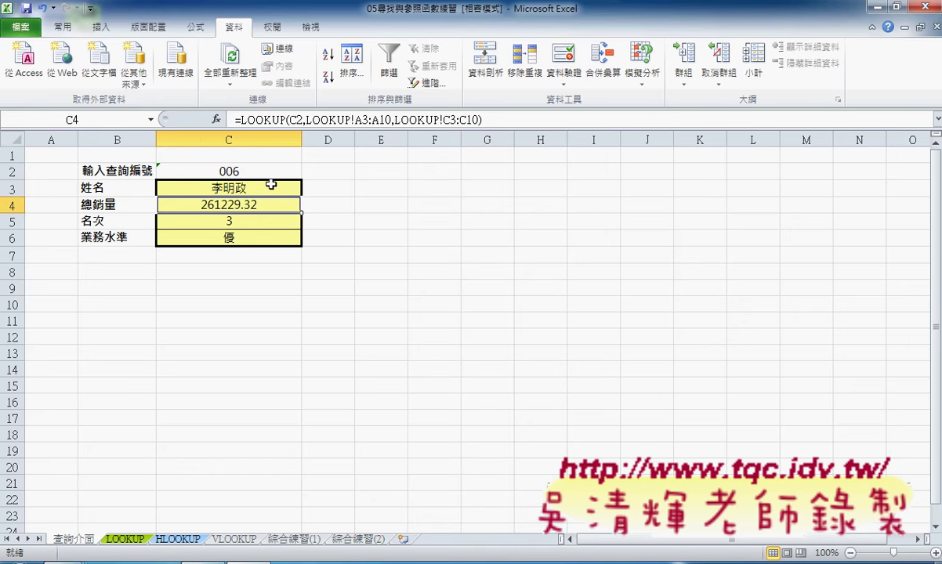
left_click(255, 167)
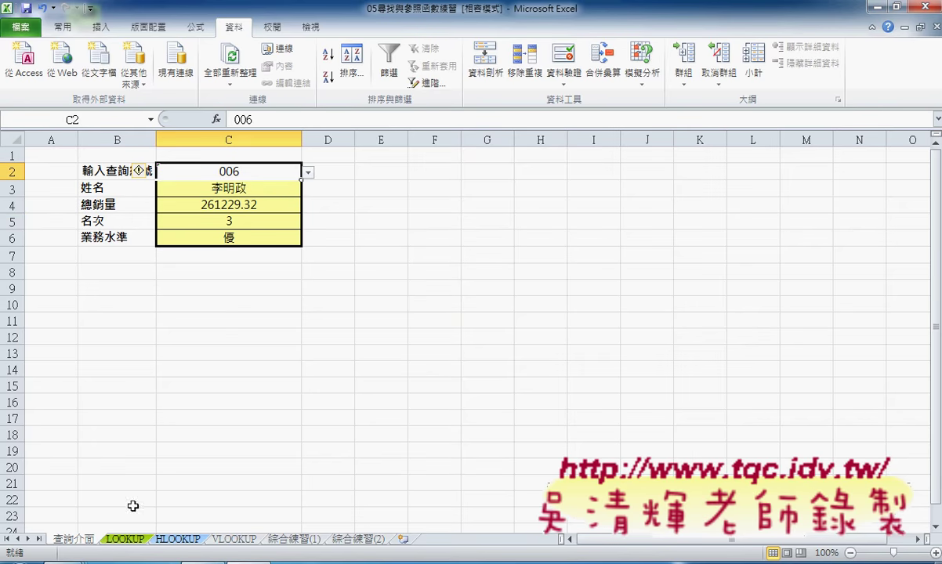
left_click(125, 539)
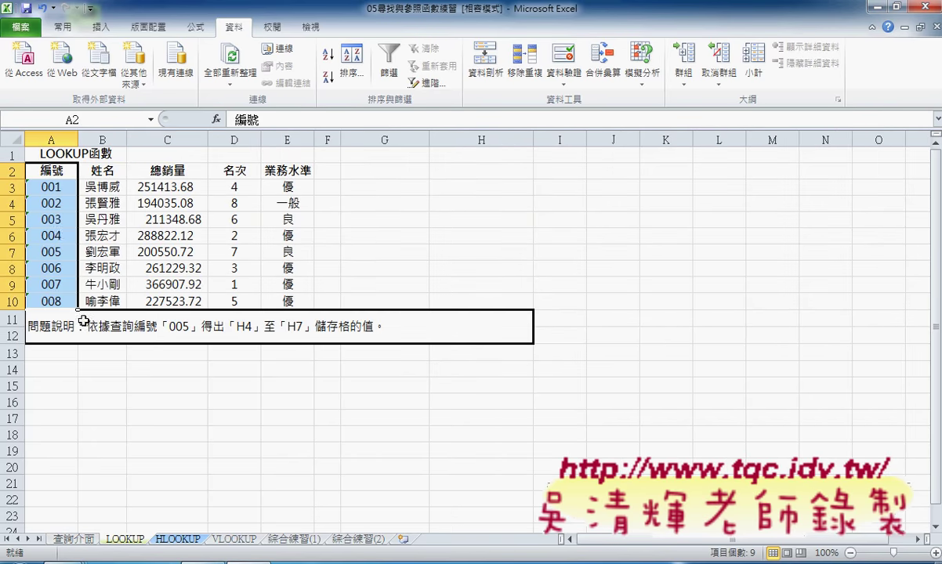
left_click_drag(45, 169, 49, 295)
left_click(195, 27)
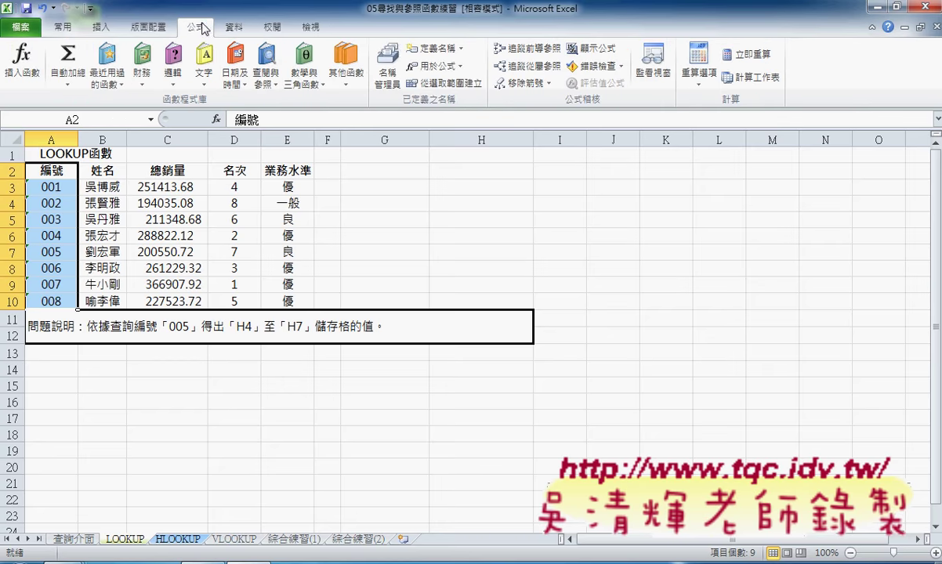
left_click(468, 85)
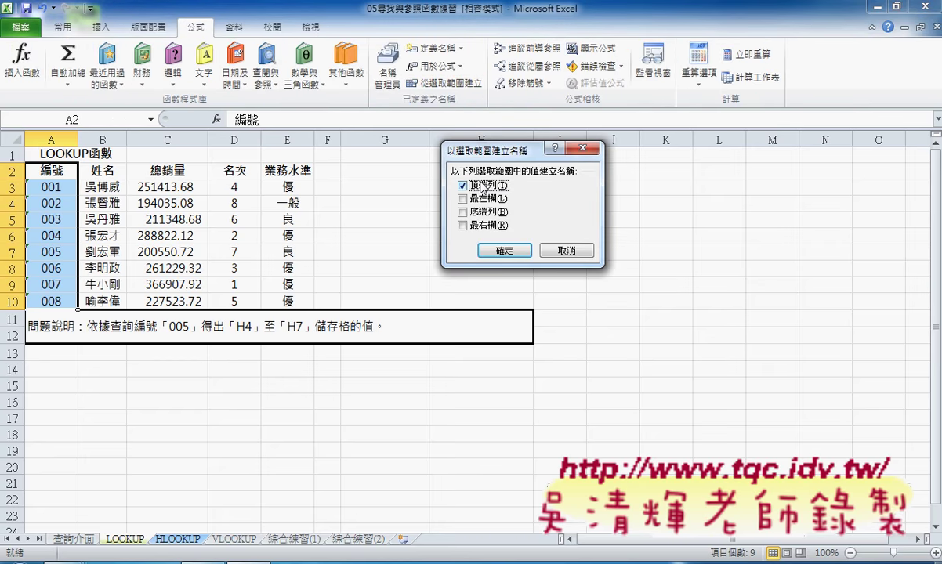
left_click(562, 250)
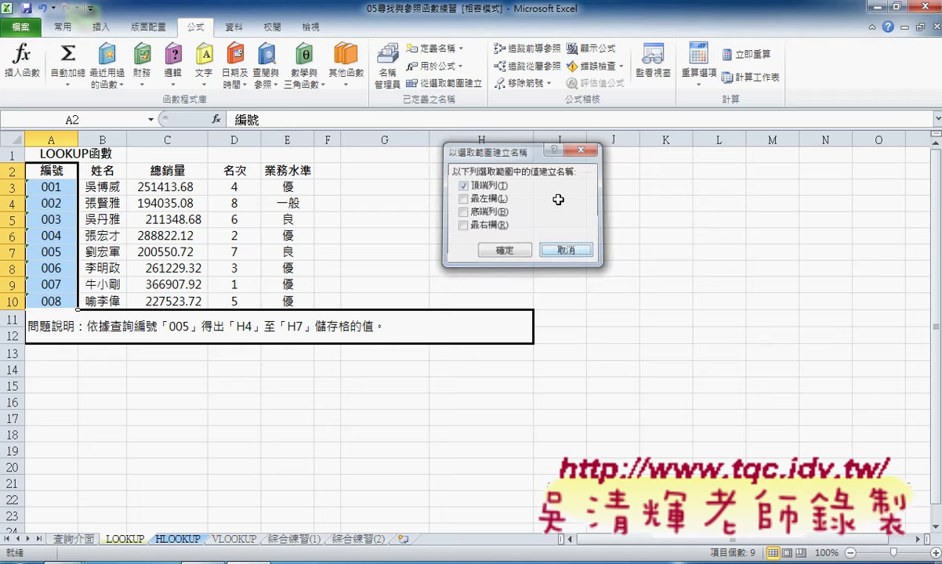
left_click(400, 83)
left_click(353, 129)
left_click(461, 324)
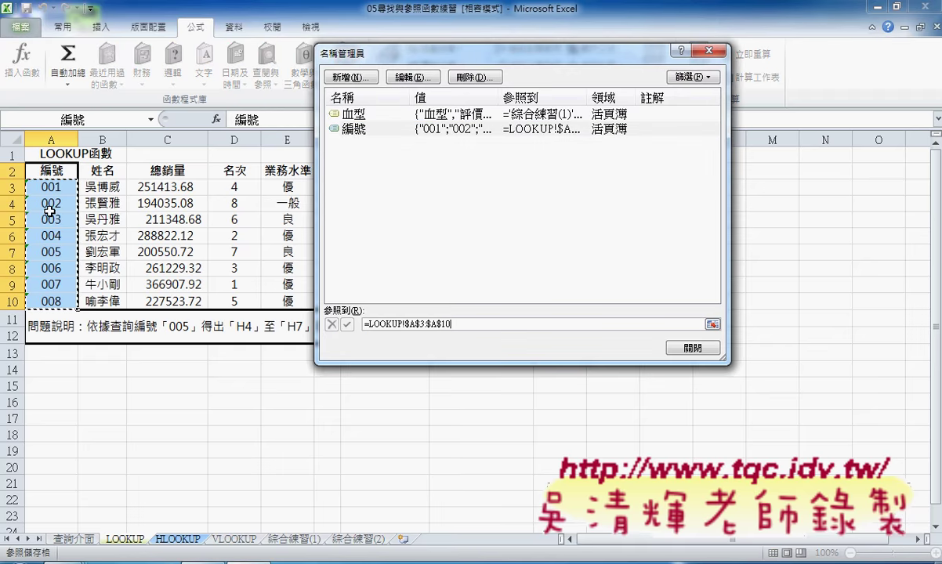
left_click(694, 347)
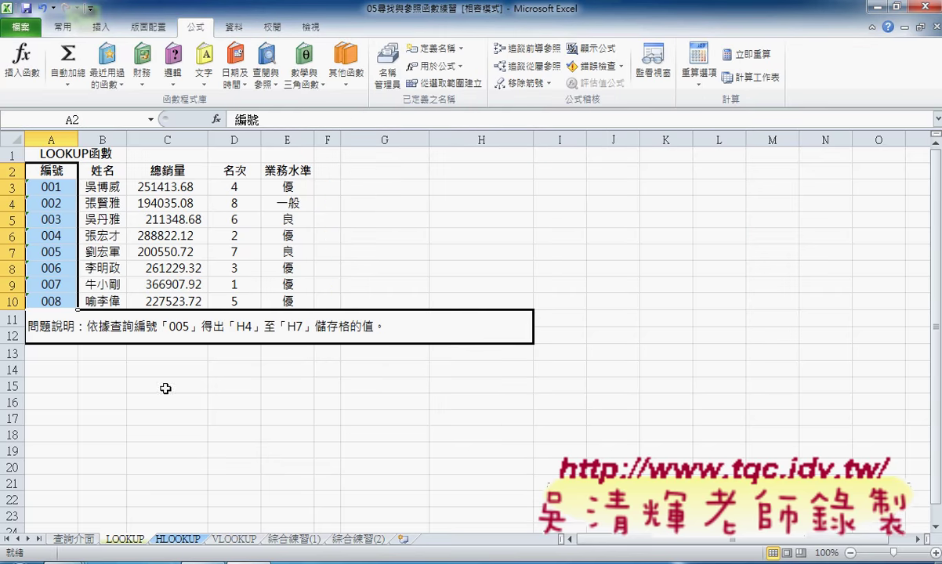
left_click(73, 539)
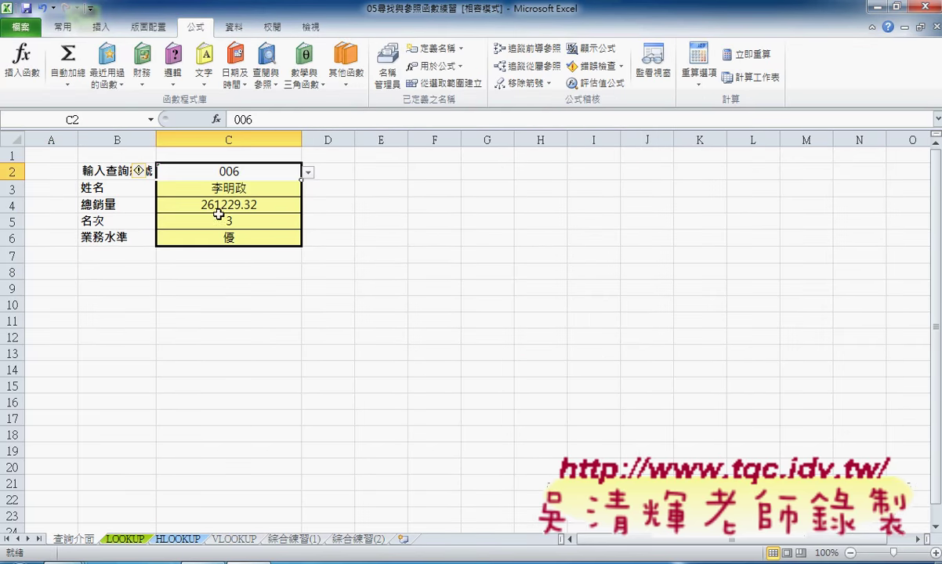
Reopen C2's Data Validation, erase the =編號 source, and bring up the Paste Name list with F3
left_click(227, 28)
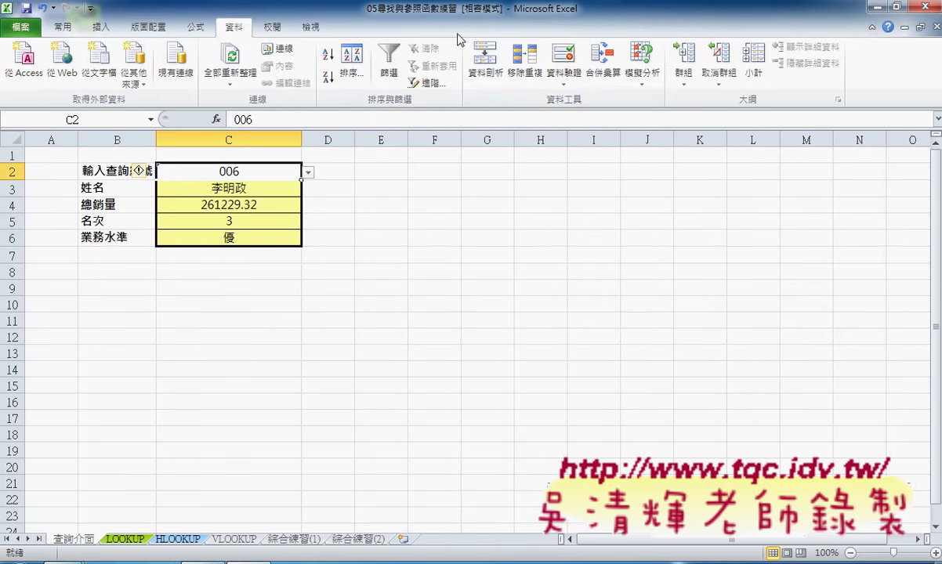
left_click(569, 66)
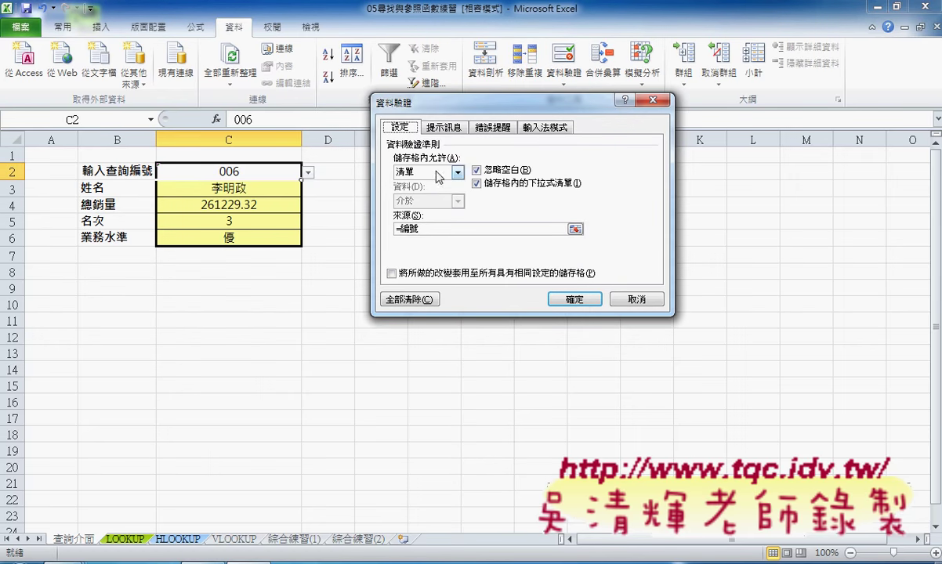
left_click(407, 228)
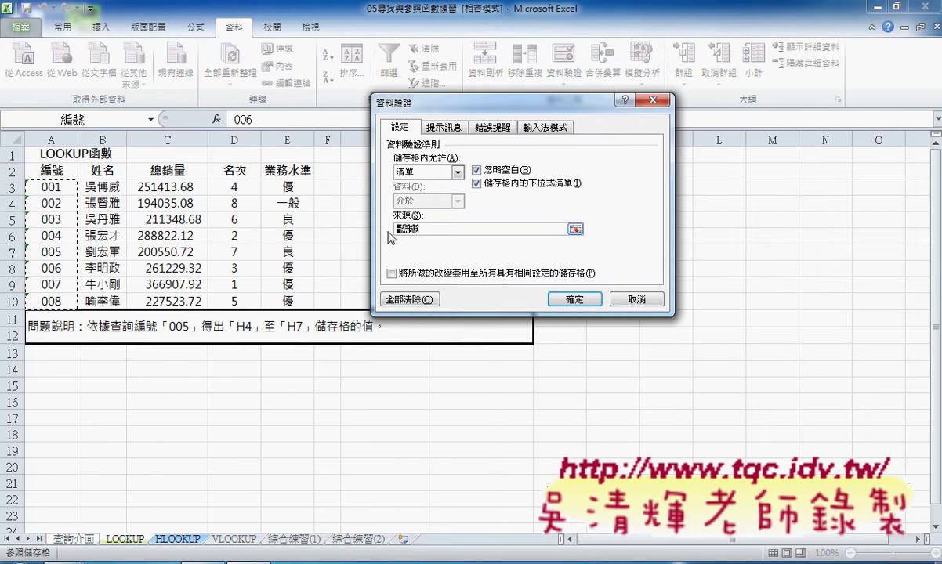
key("BackSpace")
key("F3")
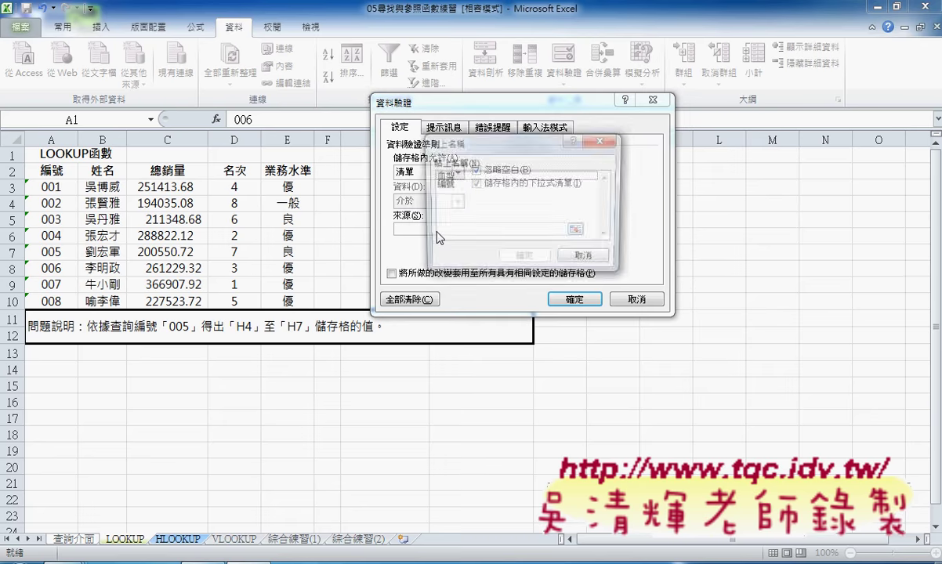